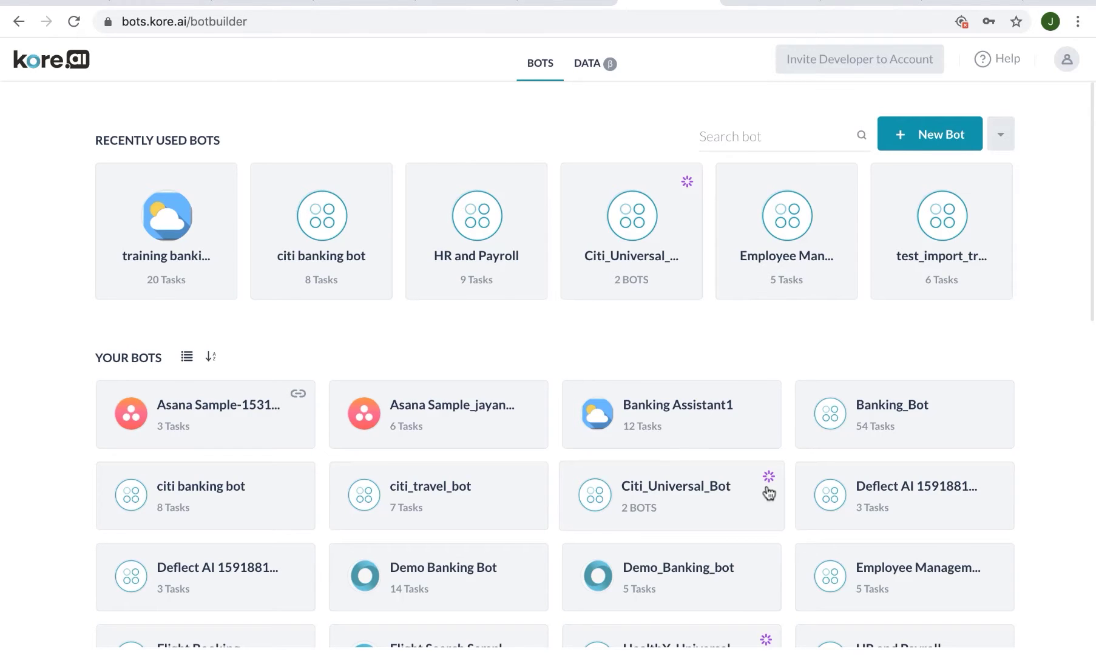
Step: Start creating a new bot from the bots overview
mouse_move(1091, 286)
left_mouse_down()
mouse_move(1091, 391)
mouse_move(1090, 289)
left_mouse_up()
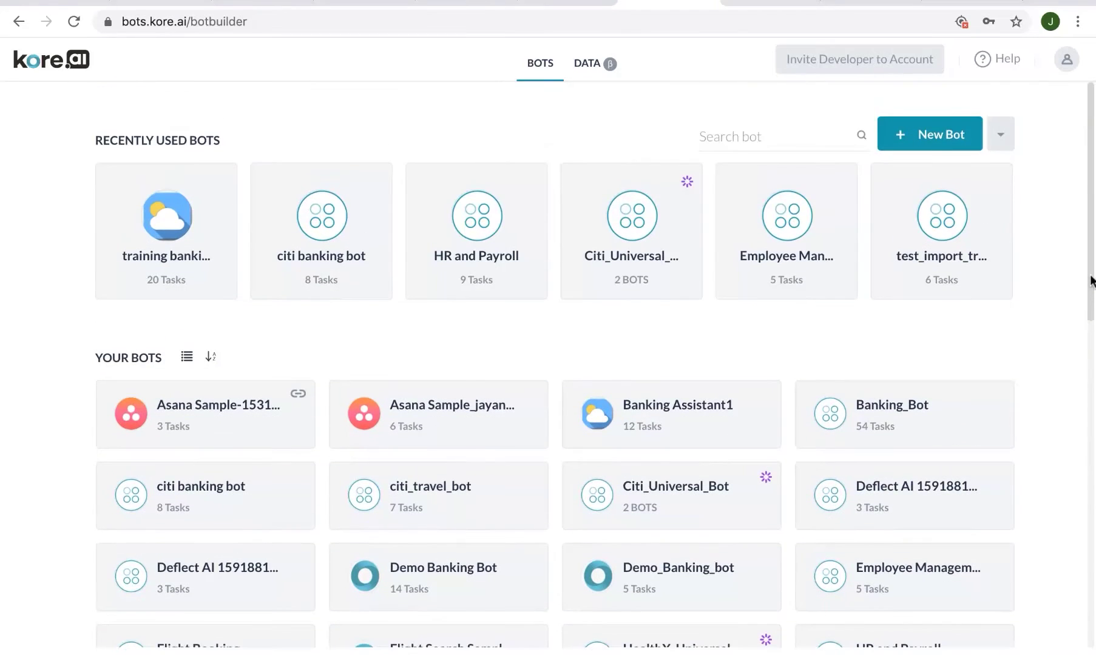
left_click(894, 141)
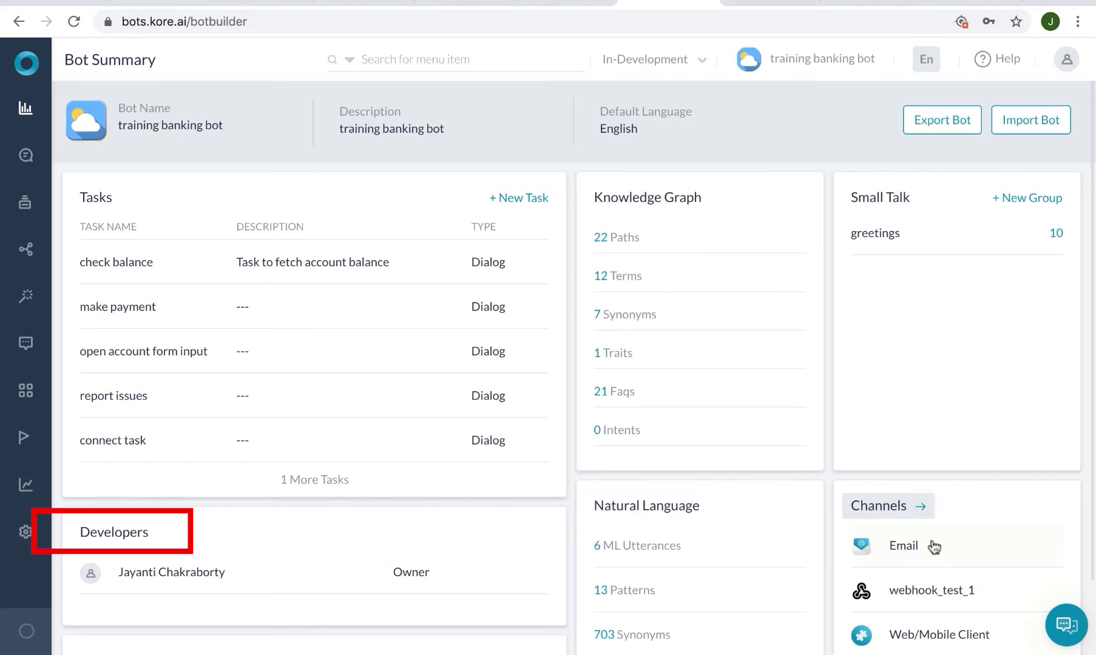
Step: Review the training banking bot's summary, including its change logs, interruptions behavior, event handlers and languages
scroll(1078, 357, "down", 5)
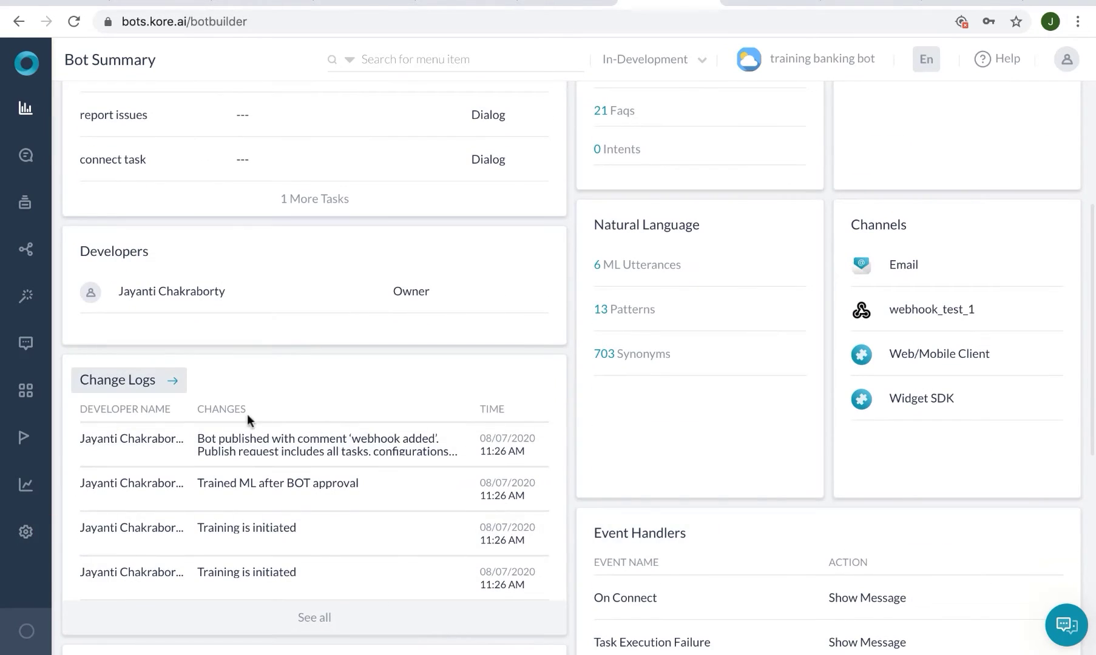
scroll(1091, 435, "down", 5)
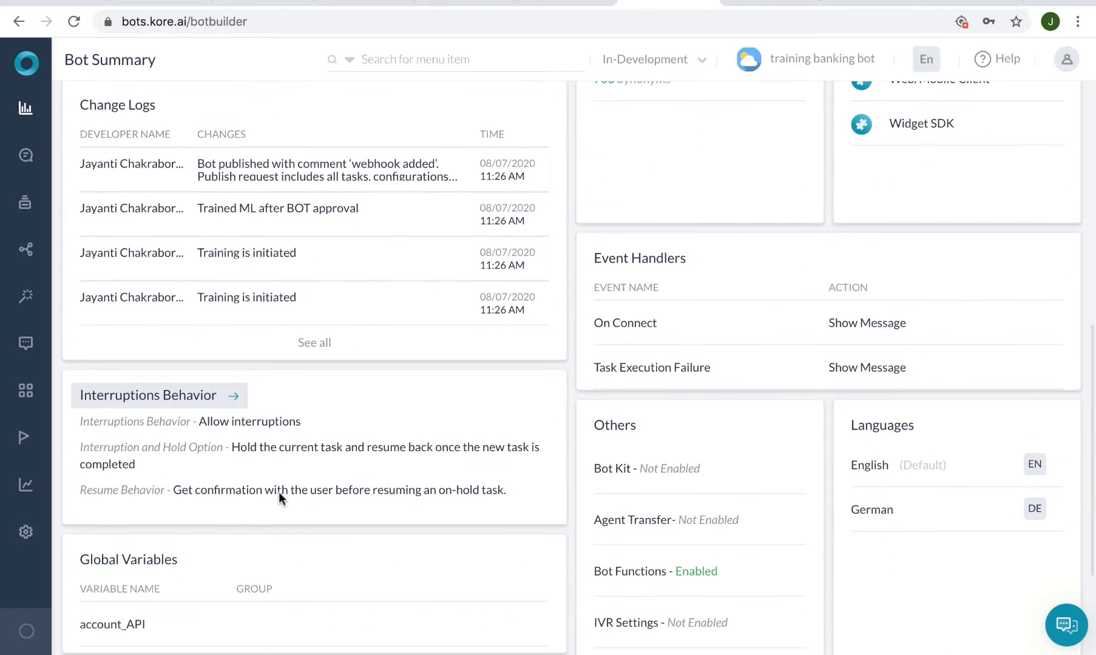
left_click(26, 108)
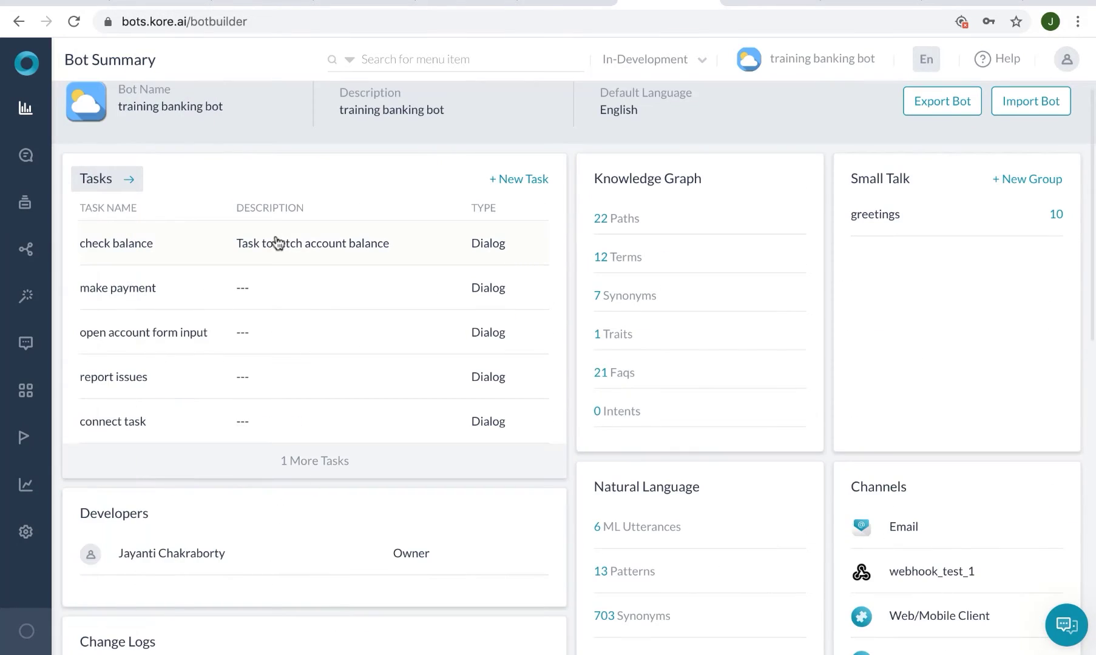
Step: Open the open account scene from the storyboard and read through its whole conversation
mouse_move(73, 225)
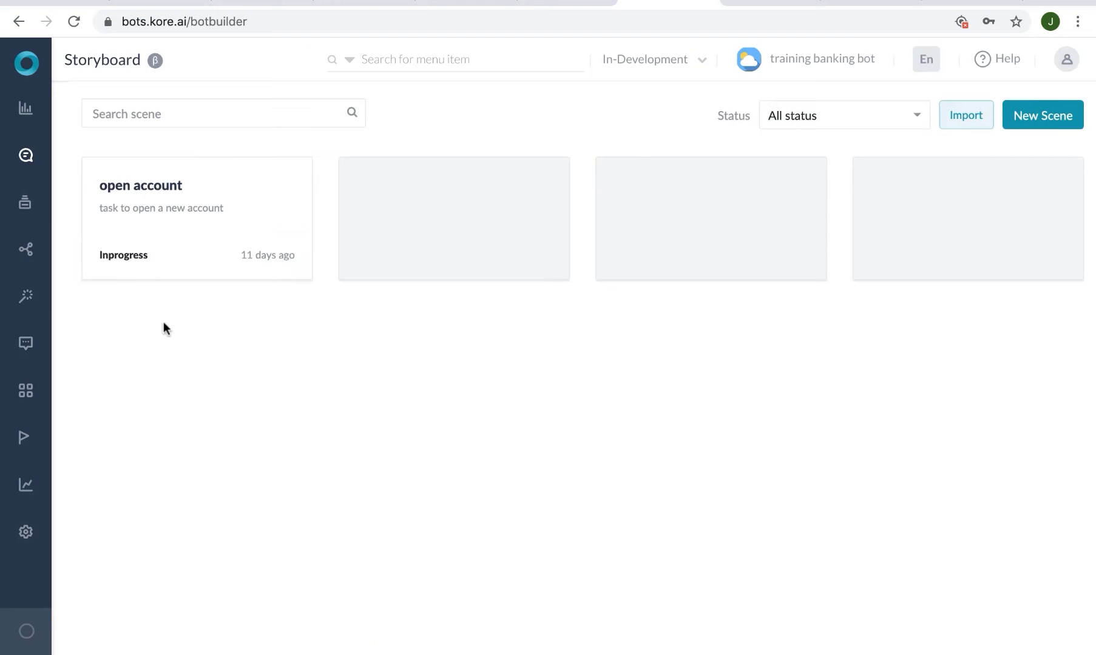
mouse_move(157, 254)
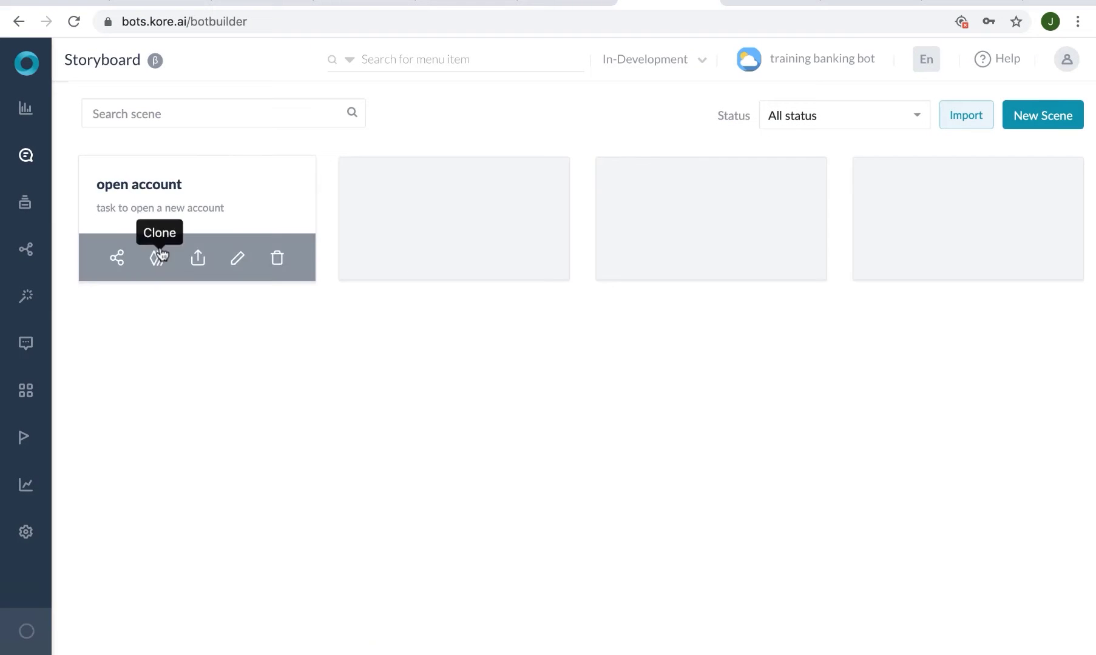
left_click(168, 190)
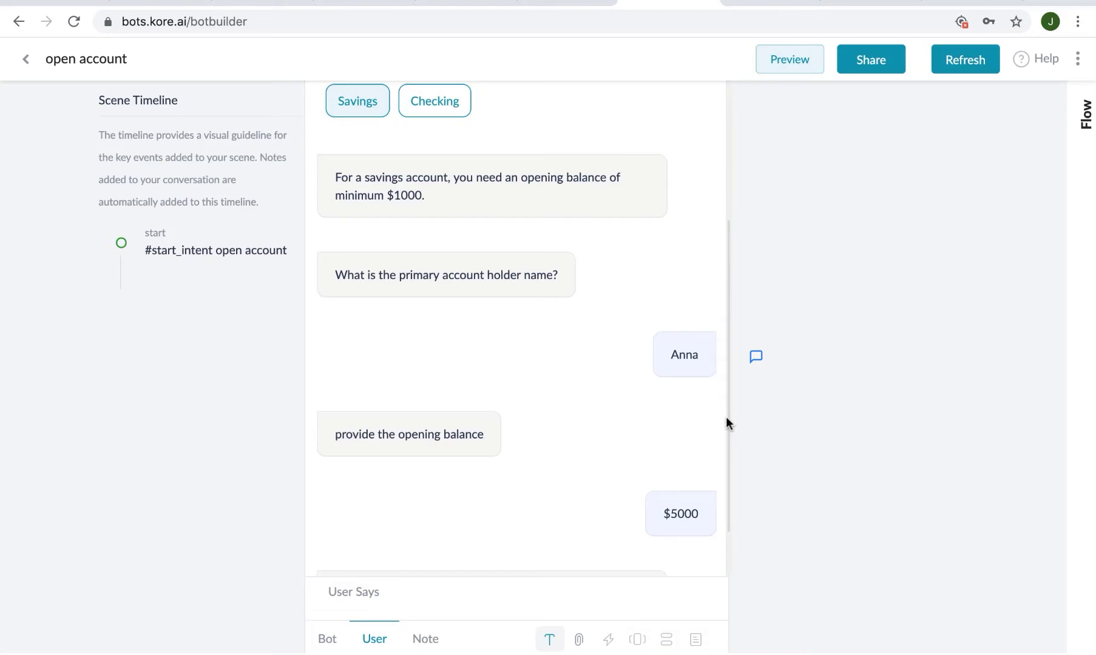
scroll(724, 416, "down", 2)
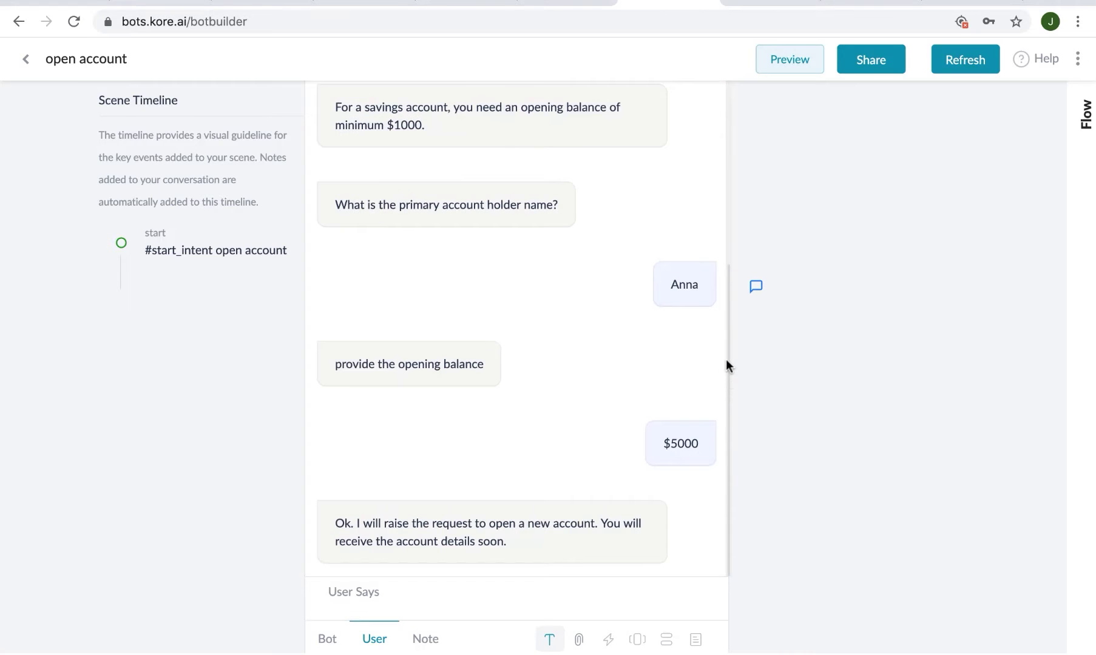
left_click_drag(727, 359, 725, 175)
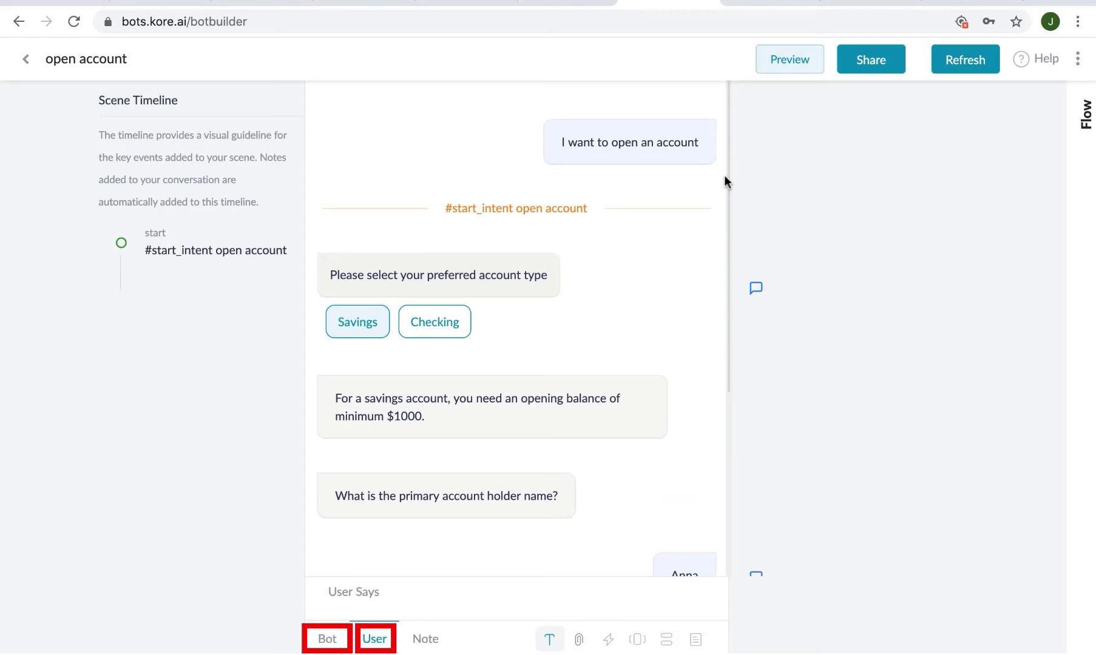
Step: Show the Checking path of the scene's preferred account type question
mouse_move(602, 268)
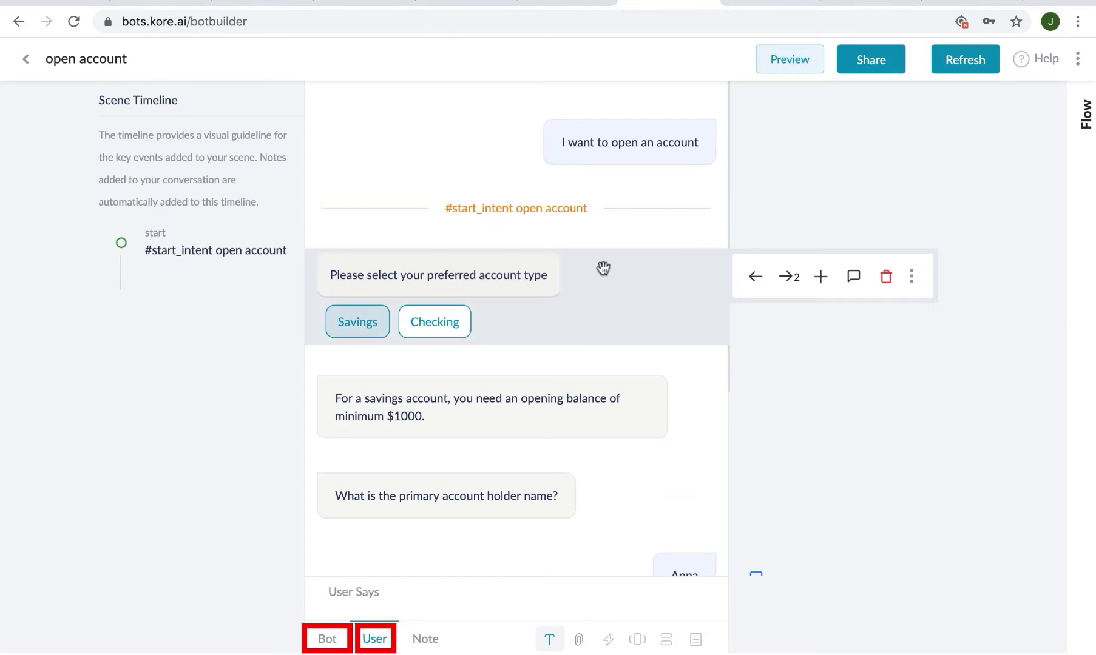
mouse_move(604, 159)
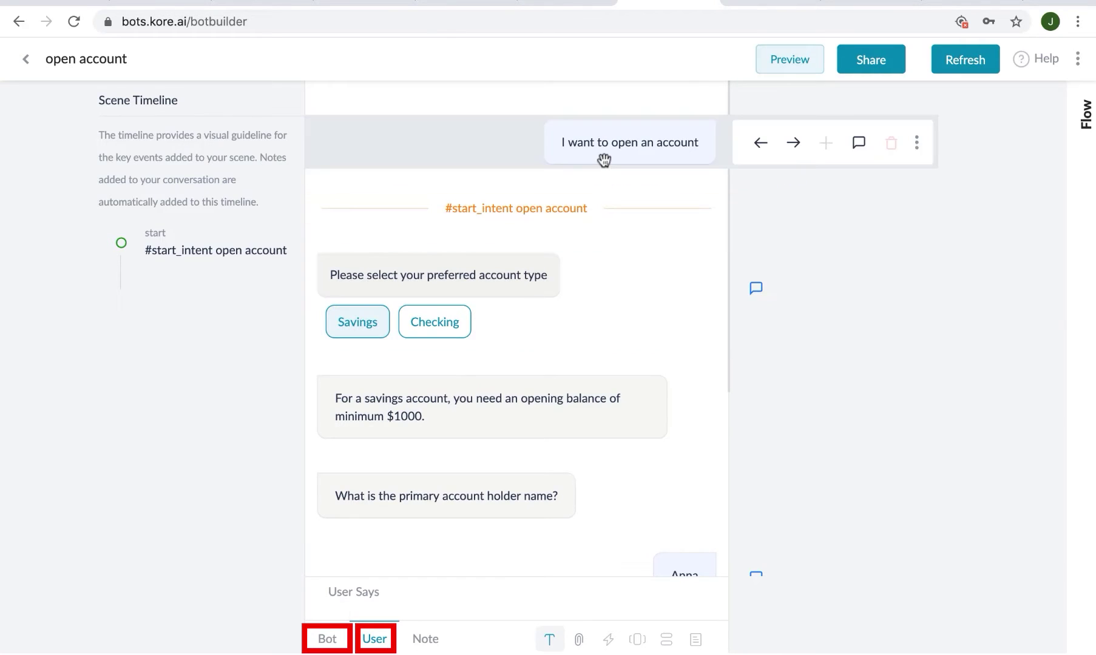
left_click(434, 321)
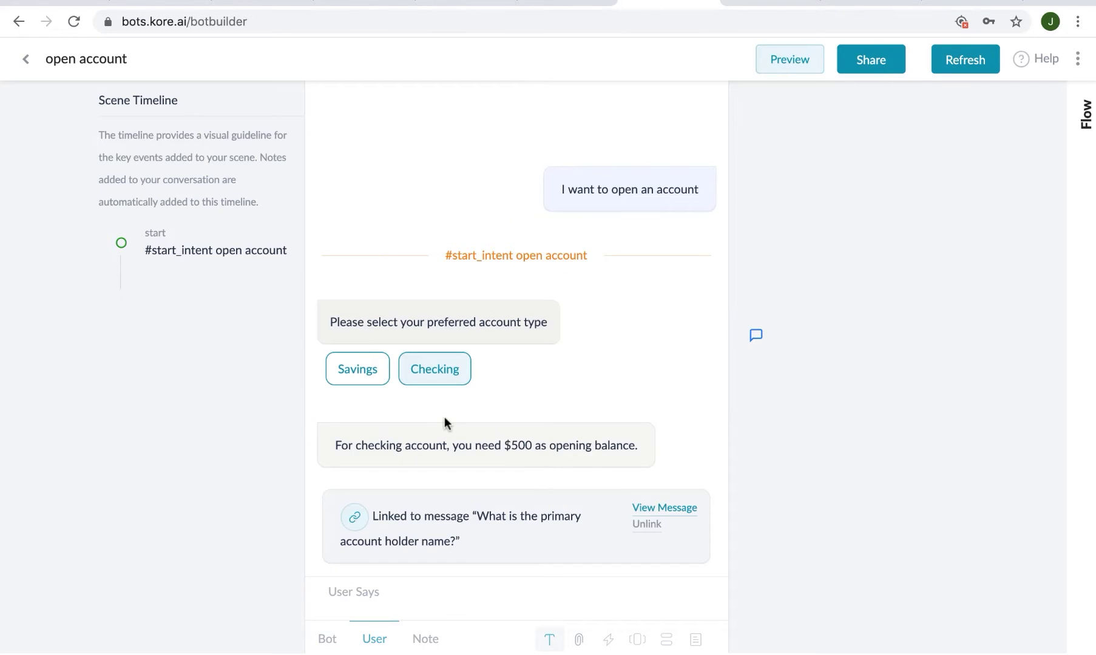
Step: Preview the scene, send "I want to open an account" and choose the Savings account type
left_click(790, 67)
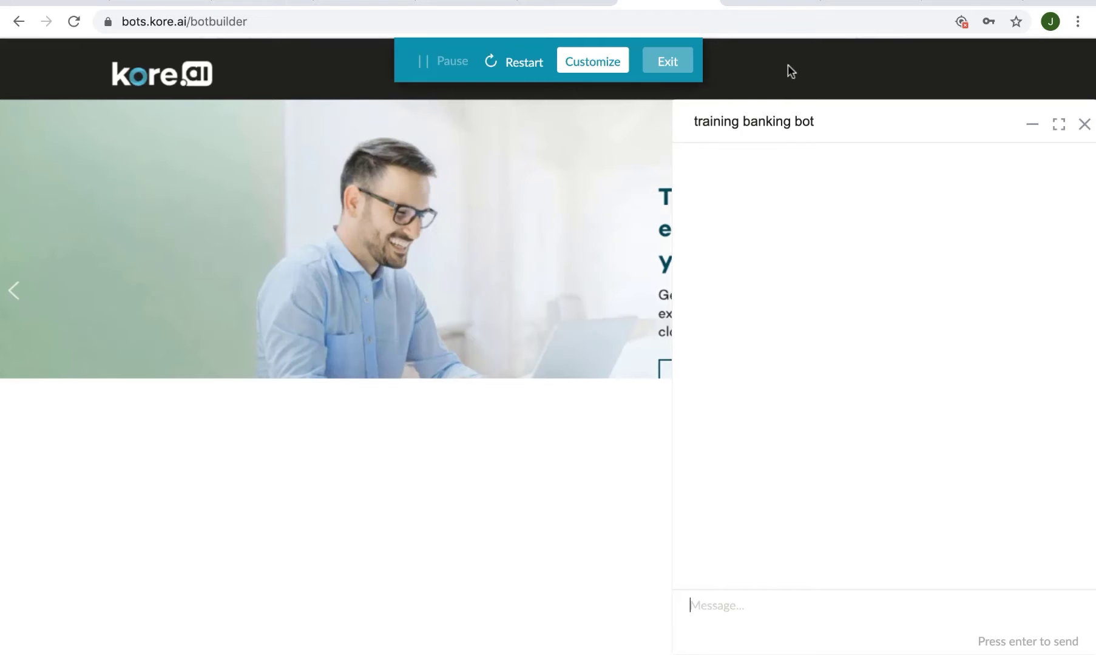
type("I want to open an account")
key("Return")
left_click(746, 542)
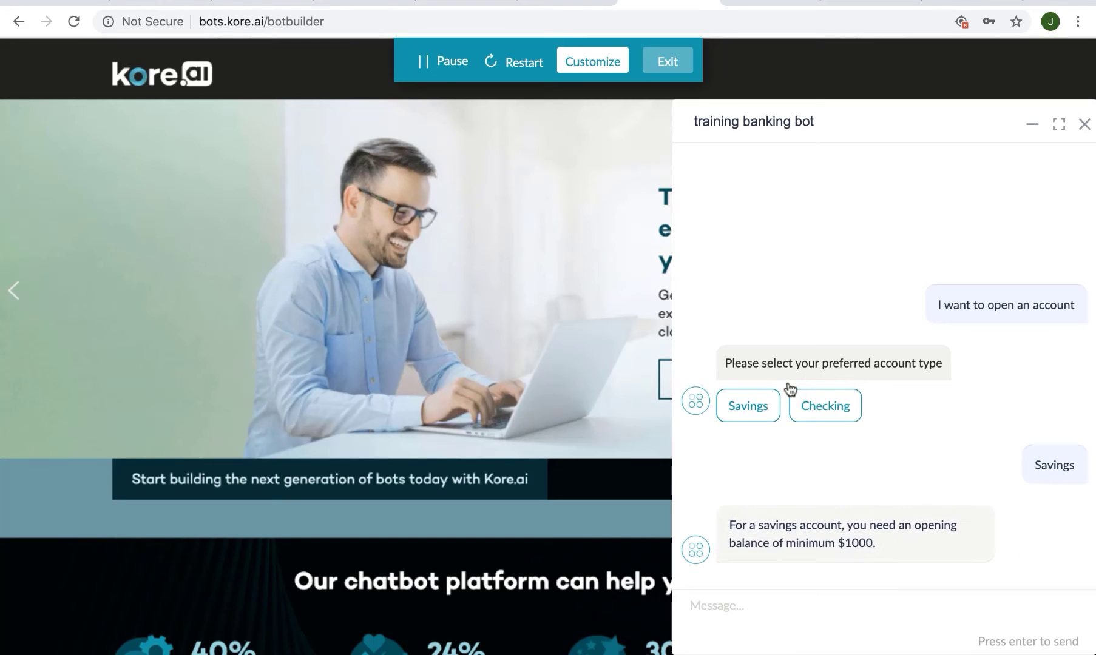
Step: Answer the previewed bot with the primary account holder's name and an opening balance of $5000
type("Anna")
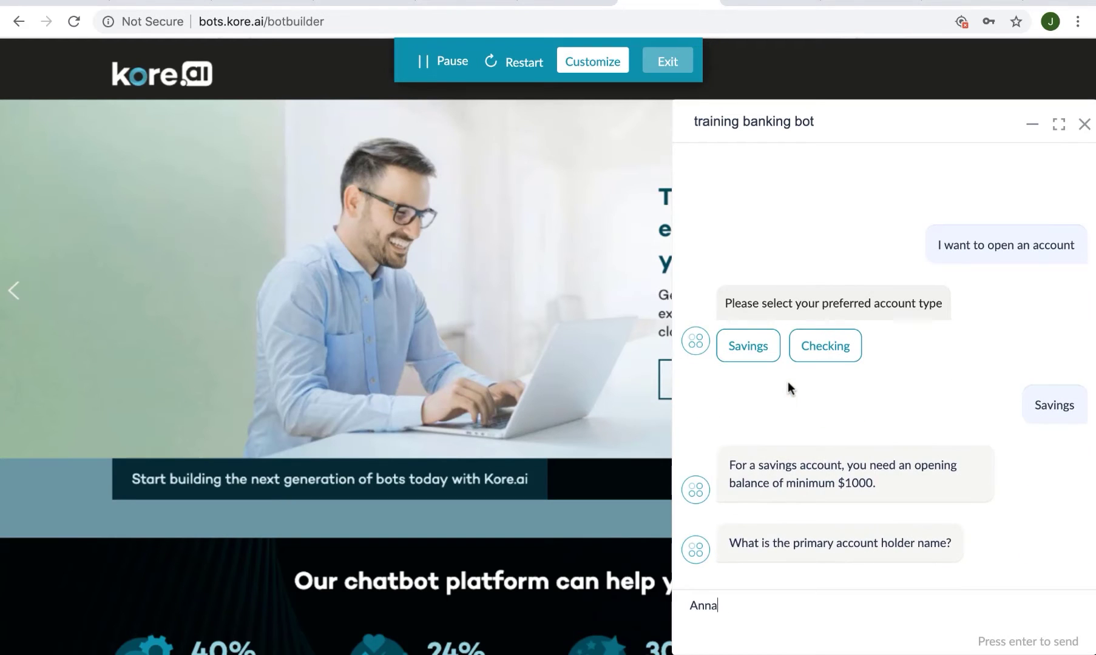
key("Return")
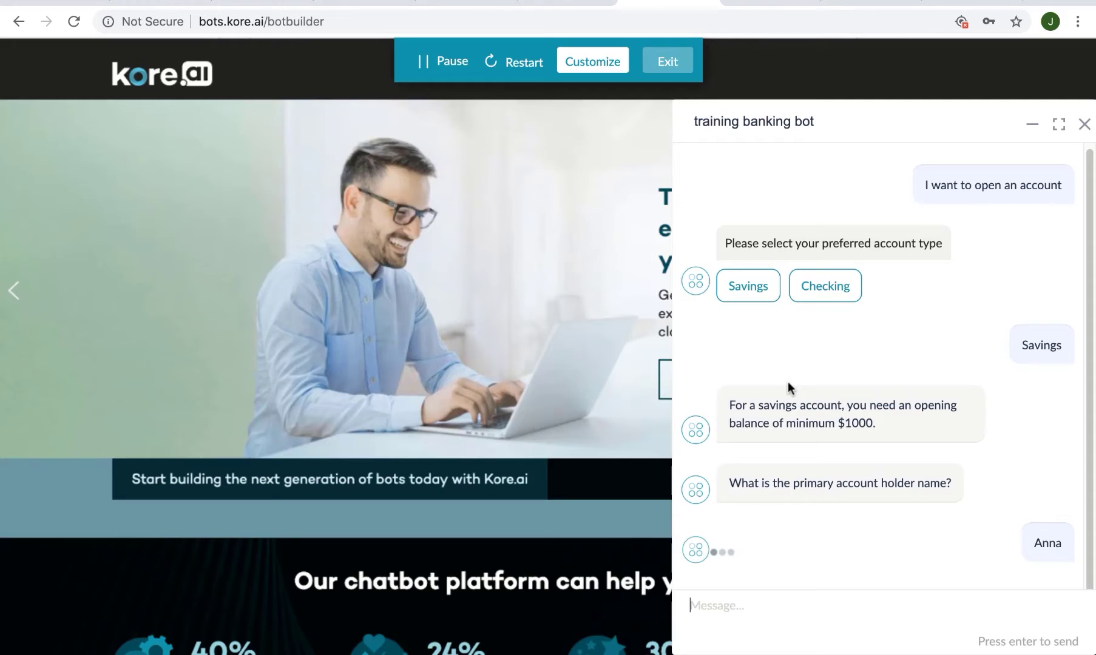
type("$5000")
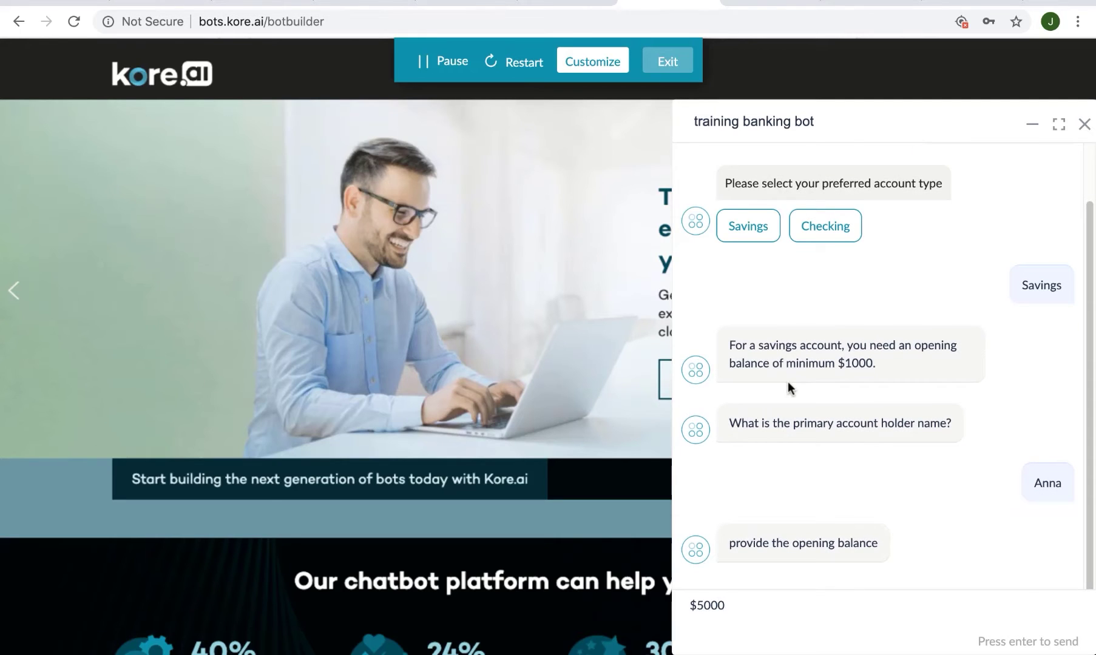
key("Return")
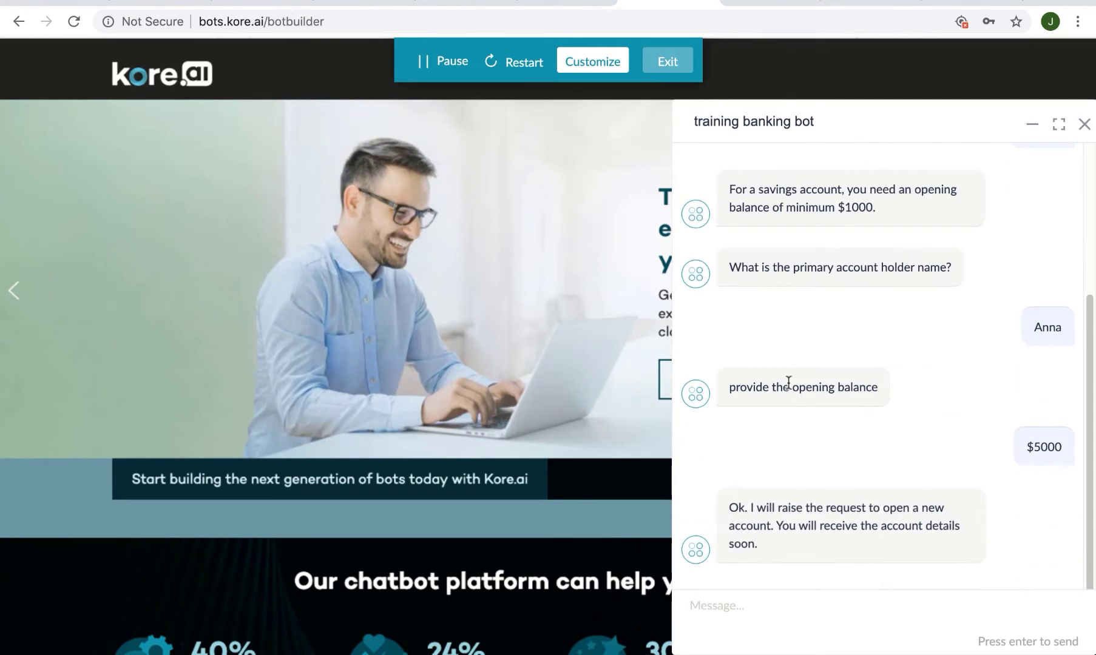
Step: Exit the preview and close the scene's sharing options after viewing them
left_click(667, 62)
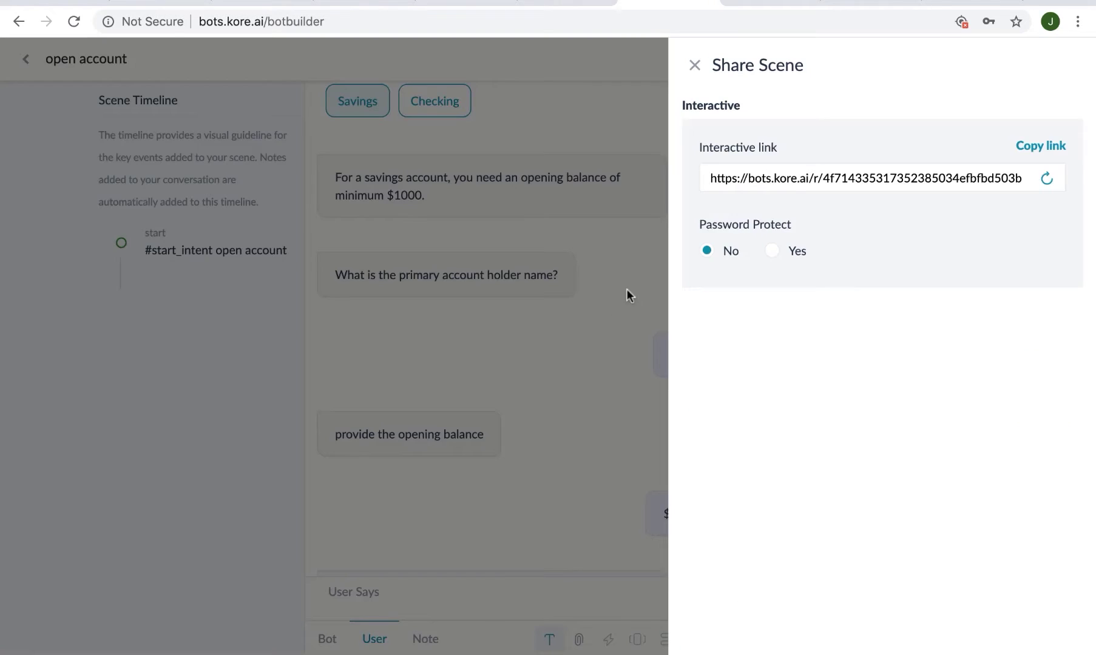
left_click(695, 65)
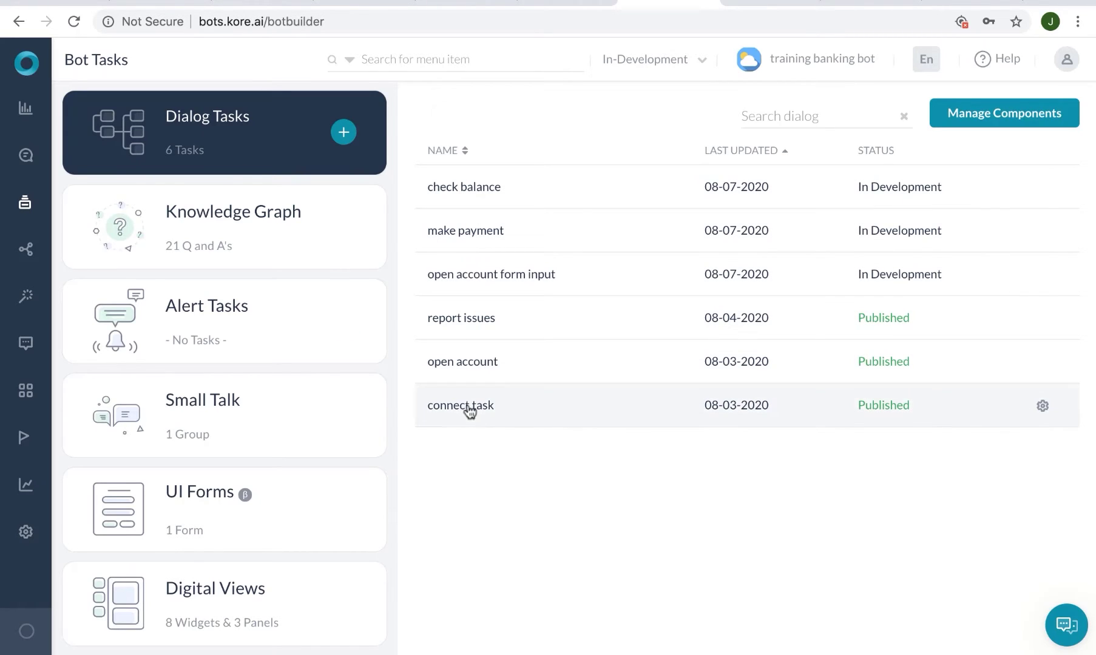
Step: Open the open account dialog task, examine its flow including the validate_balance, details_confirm and Add_Details nodes, and return to the task list
left_click(474, 371)
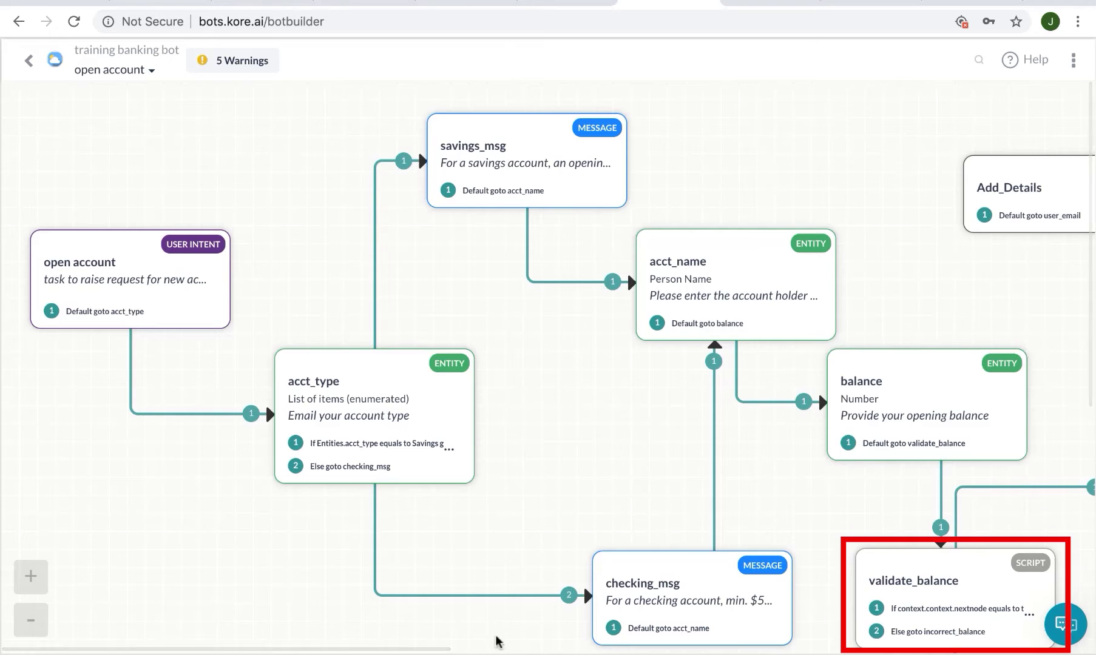
scroll(528, 644, "right", 5)
scroll(559, 364, "right", 1)
mouse_move(706, 216)
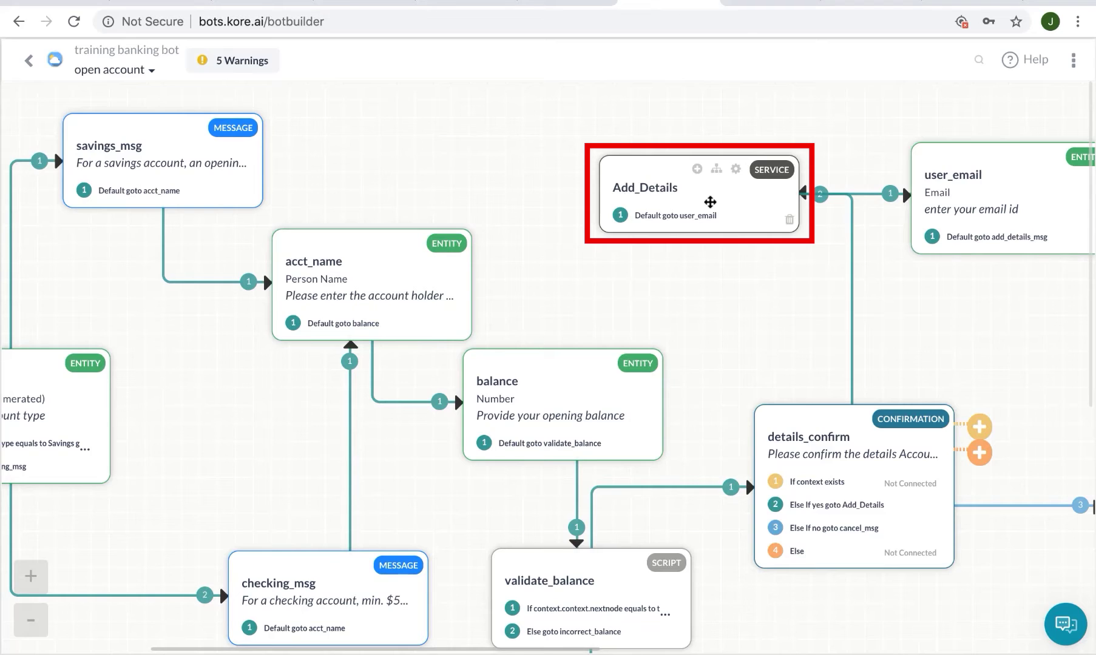
mouse_move(873, 469)
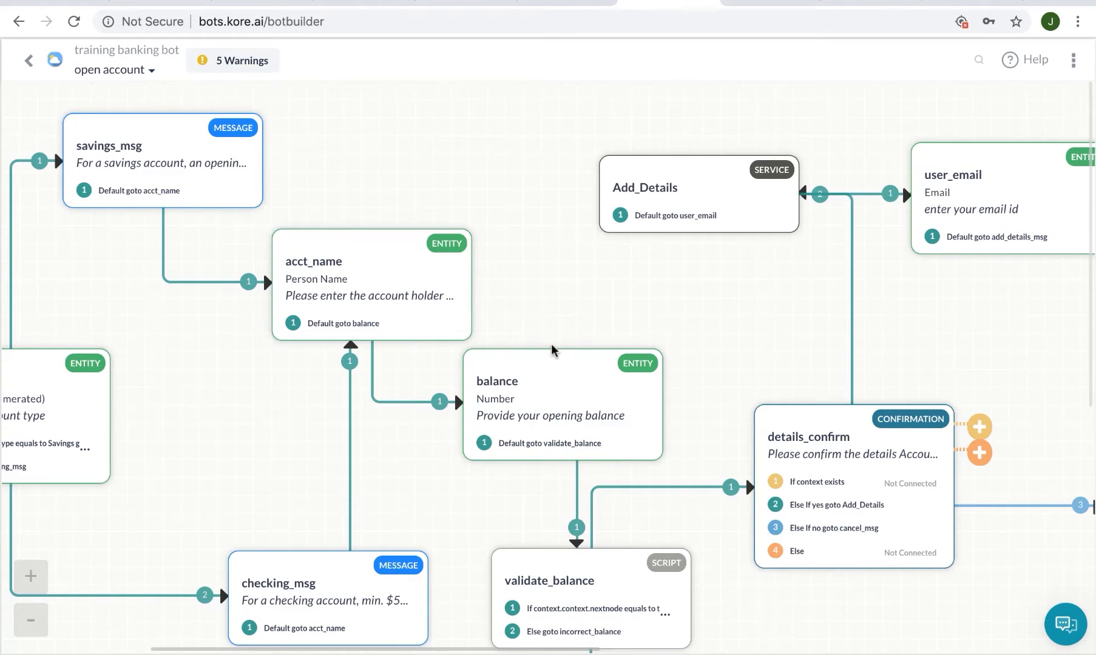
left_click_drag(221, 648, 182, 647)
left_click(29, 60)
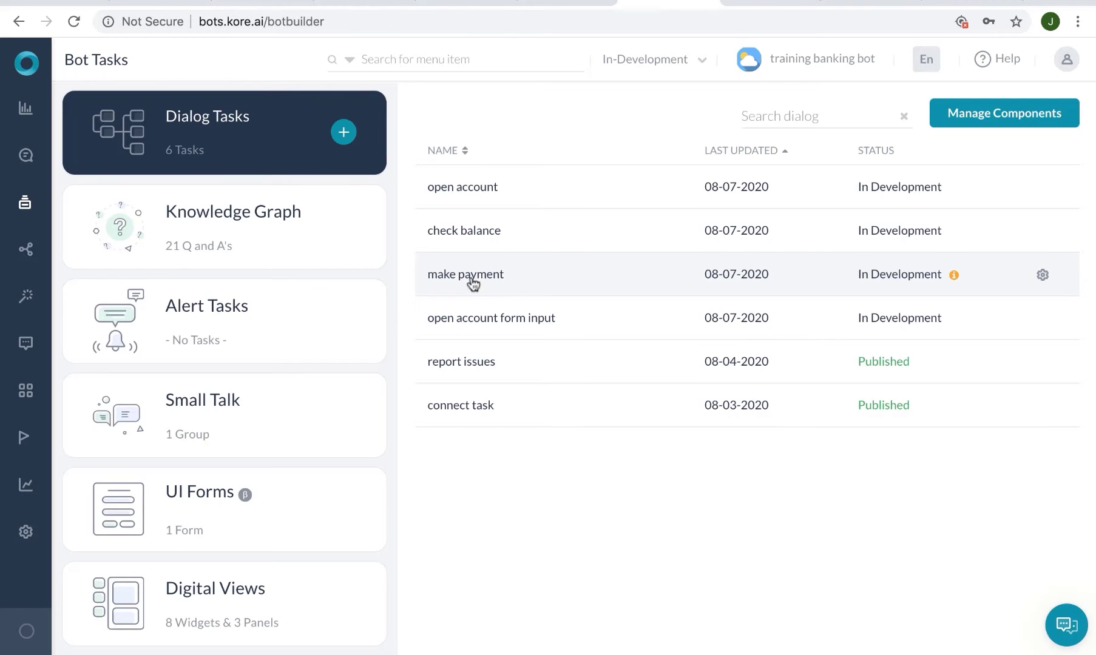
Step: View the Knowledge Graph's answer on what is needed to apply for a savings account and close it without saving
left_click(282, 267)
left_click(532, 161)
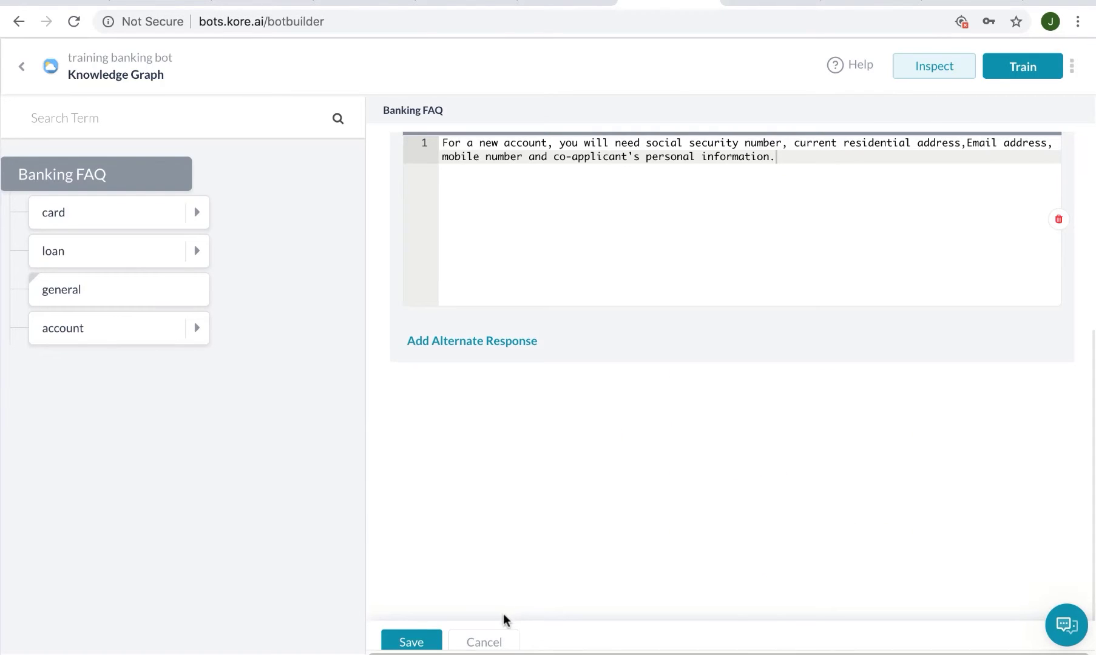
left_click(482, 641)
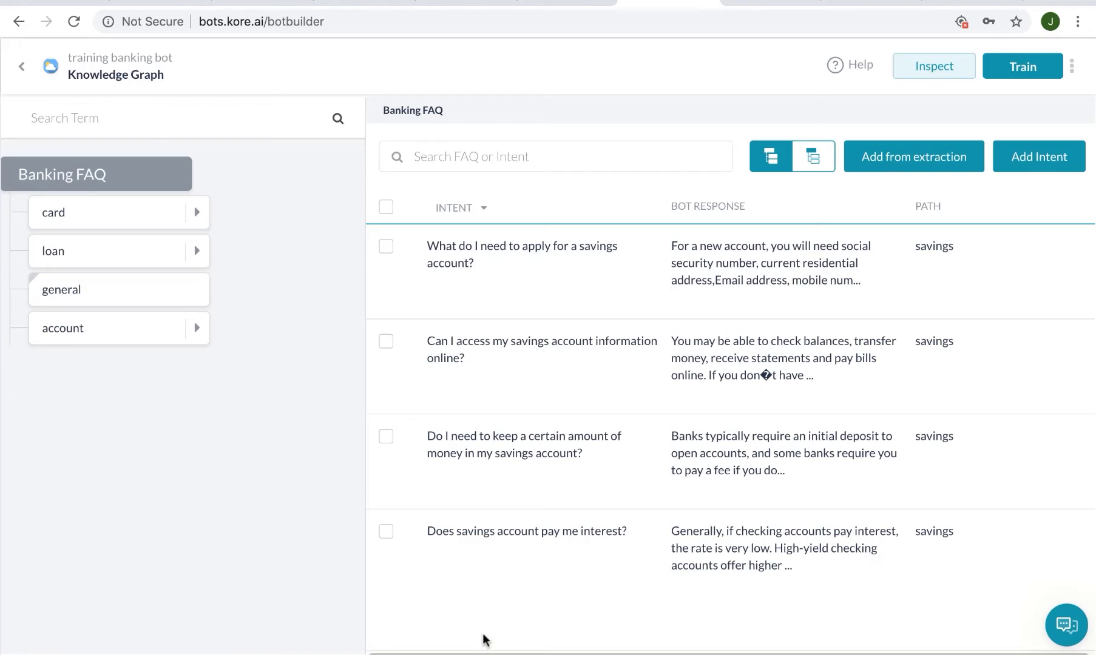
Step: Open the greetings small talk group, review its user and bot phrases, and return to the bot tasks
mouse_move(91, 341)
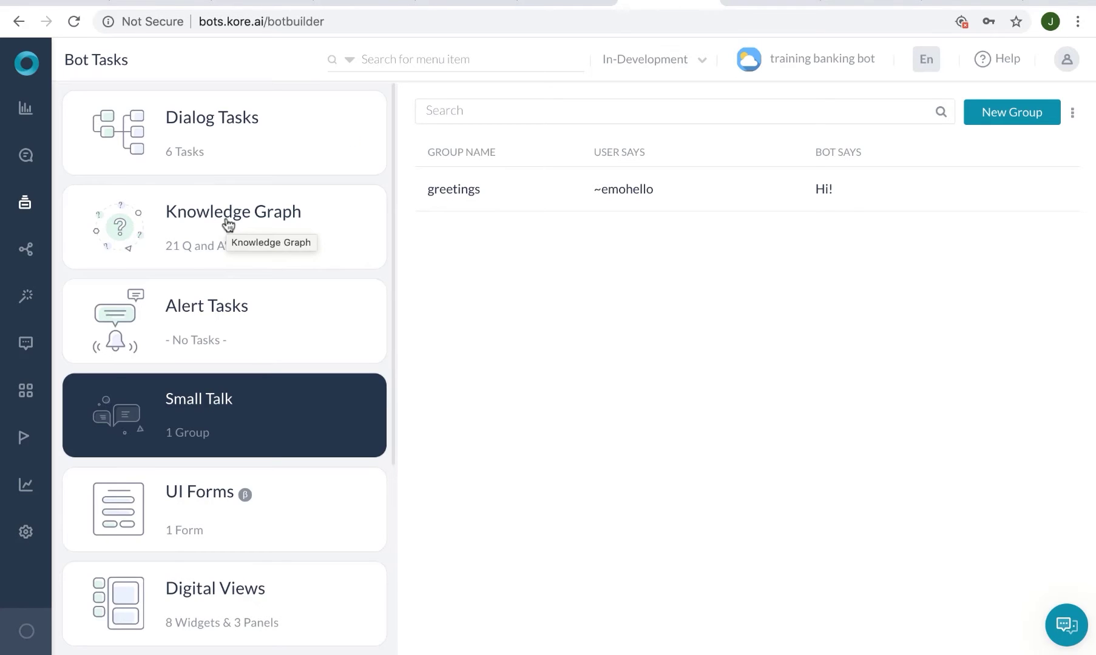
left_click(463, 190)
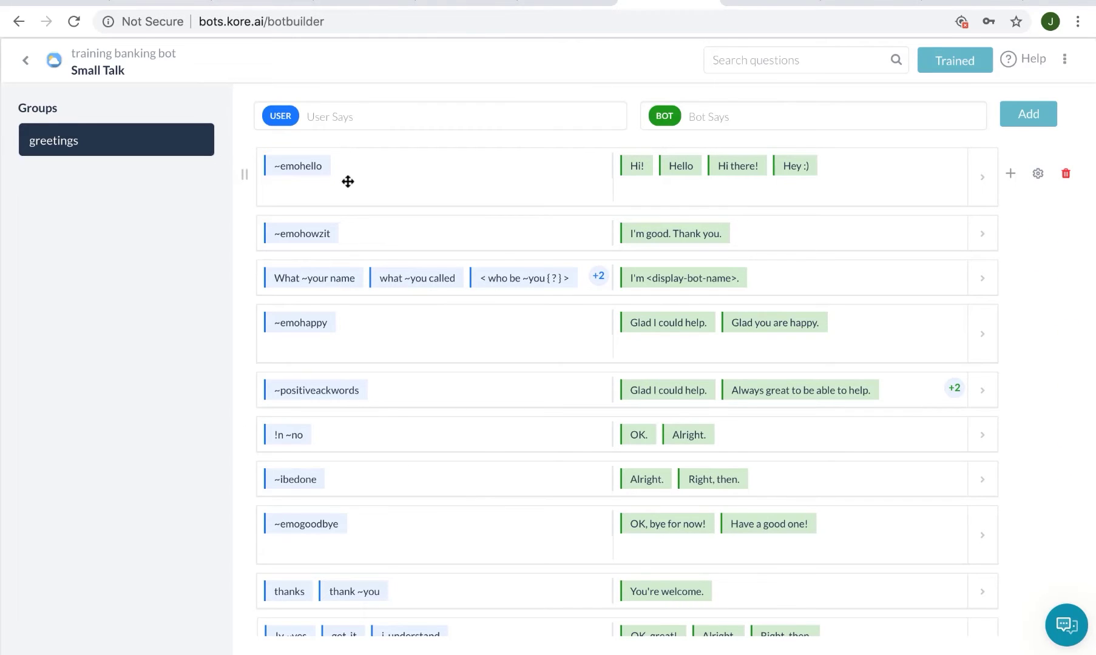
left_click(25, 64)
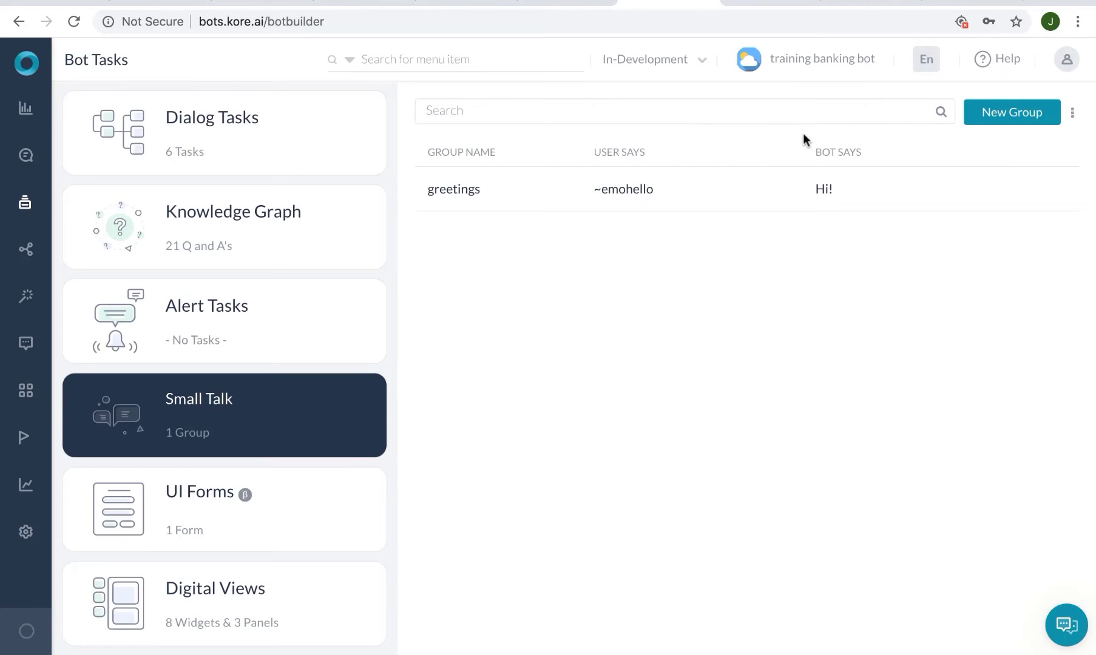
Step: Open the NewAccount UI form, examine its components and view the settings of its Name field
left_click(273, 510)
left_click(456, 194)
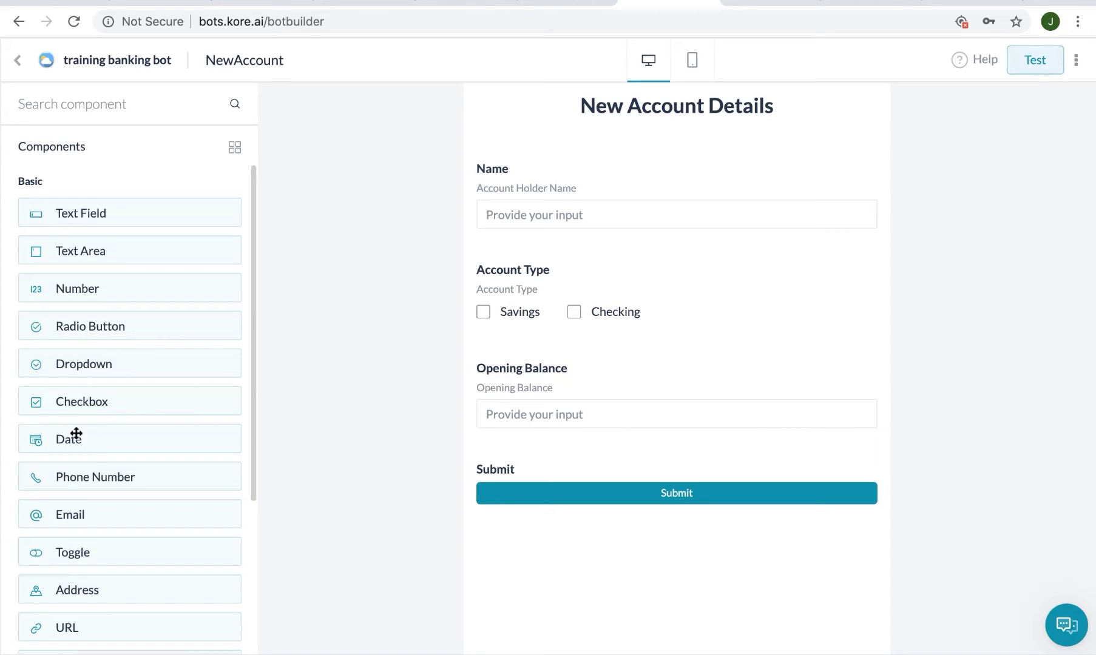
mouse_move(605, 449)
mouse_move(533, 257)
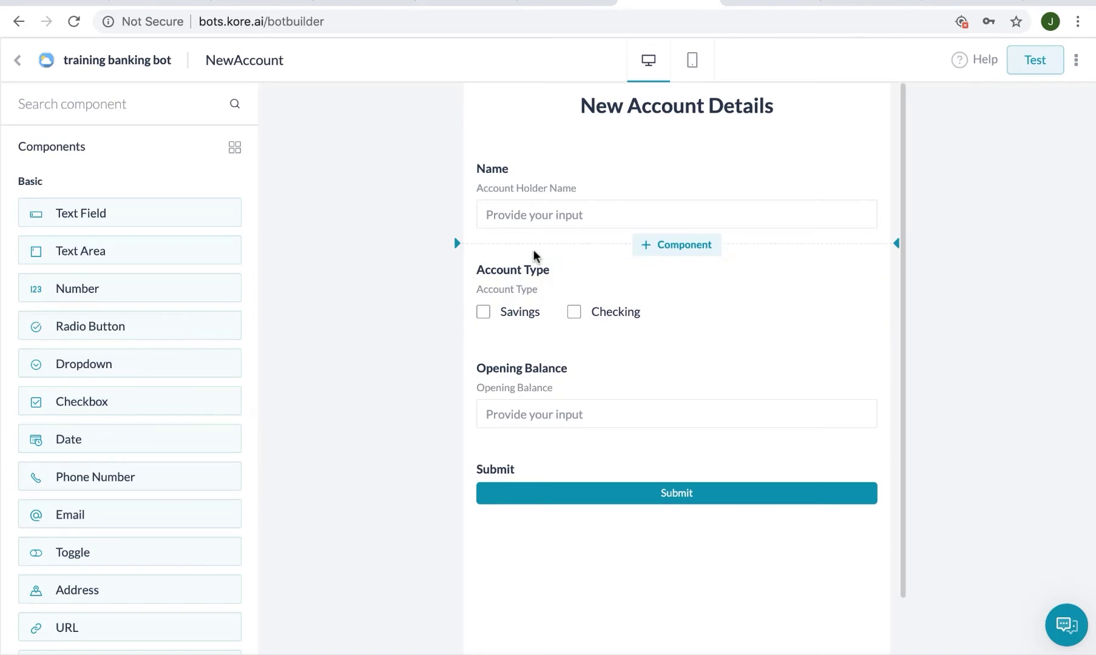
mouse_move(567, 216)
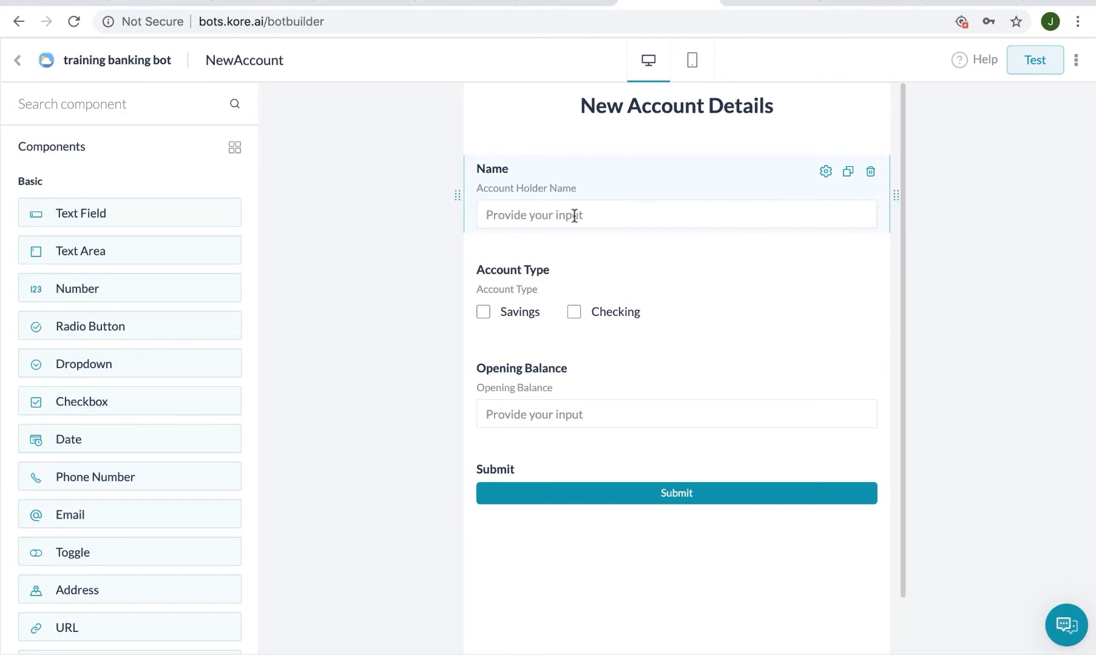
left_click(826, 172)
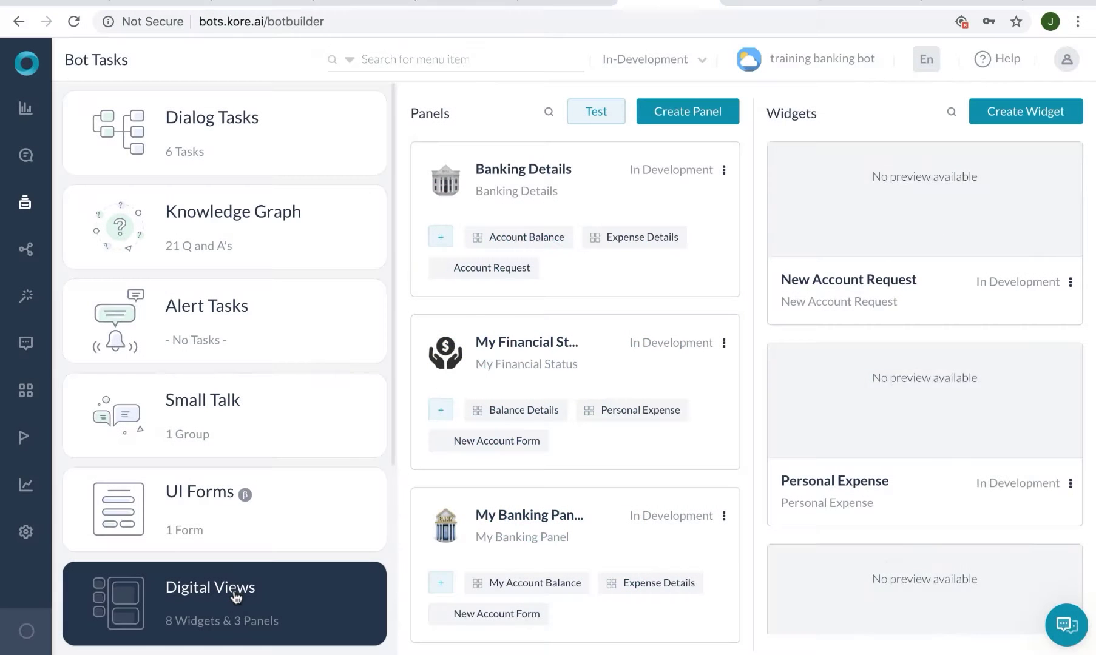
Step: Test the digital view panels, examine the Banking Details panel's balance, expense and account request widgets, and close the preview
left_click(593, 116)
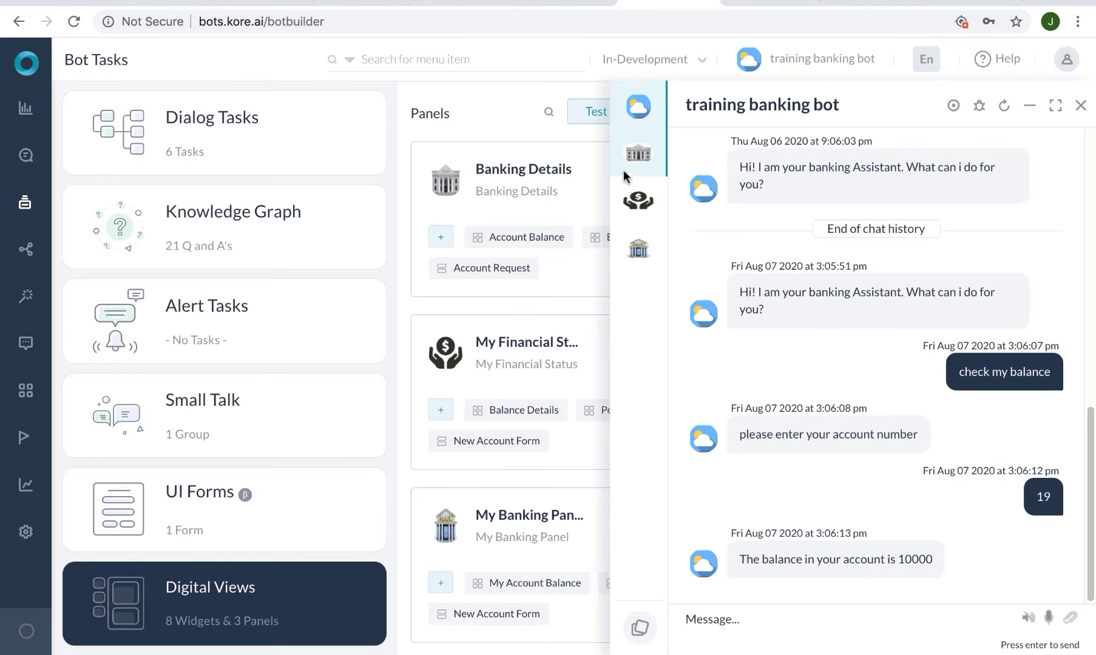
left_click(631, 185)
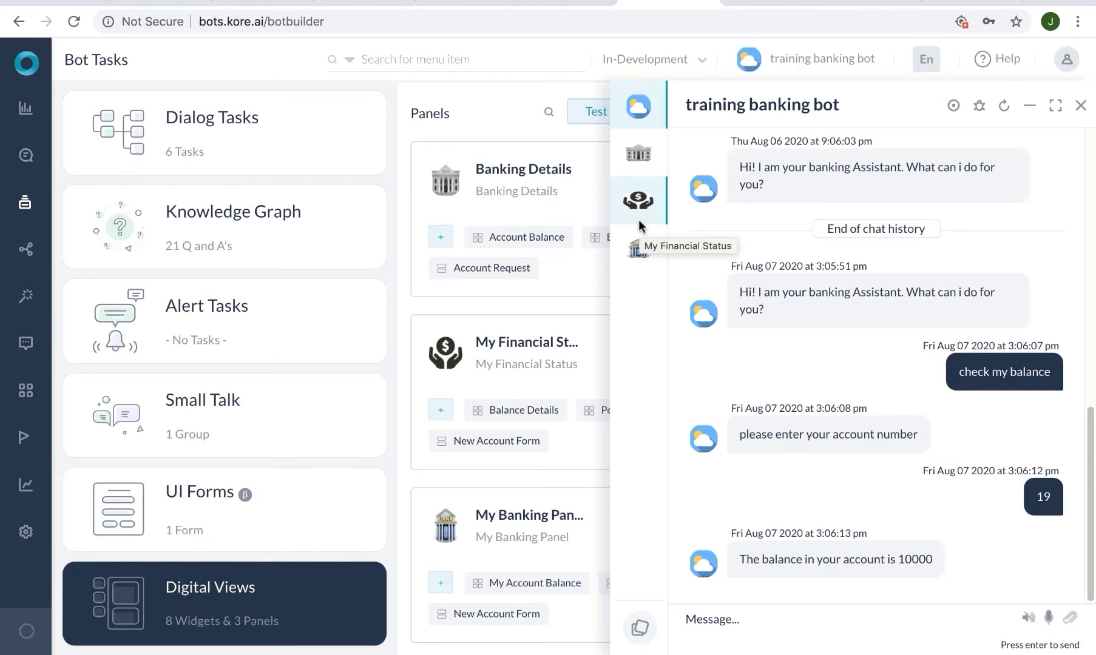
left_click(639, 161)
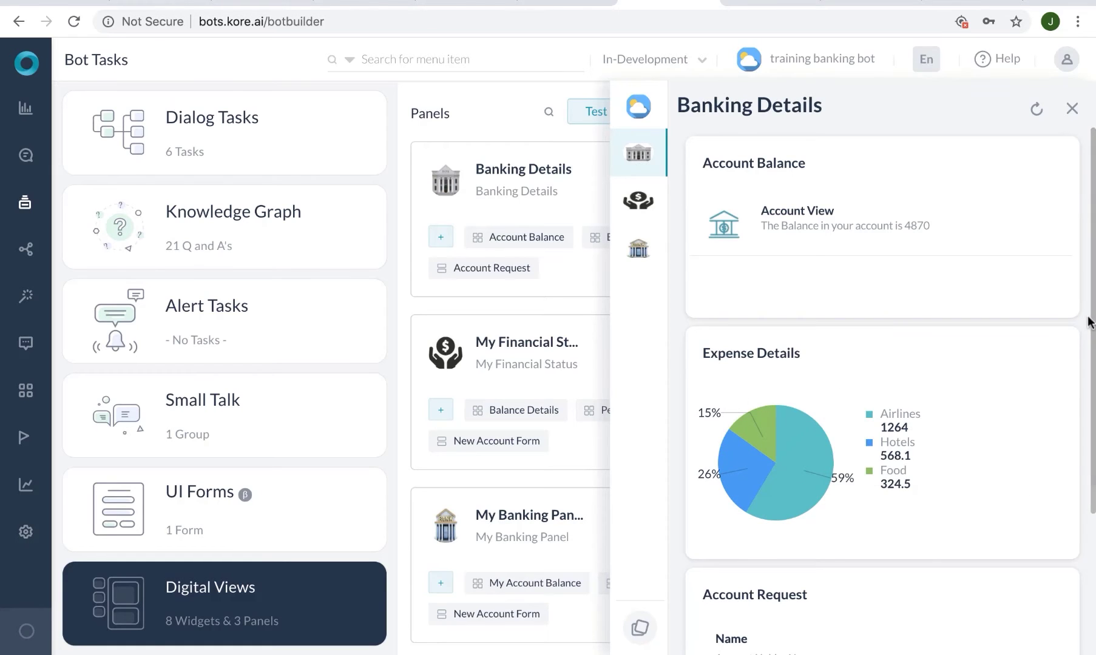
left_click_drag(1092, 322, 1093, 485)
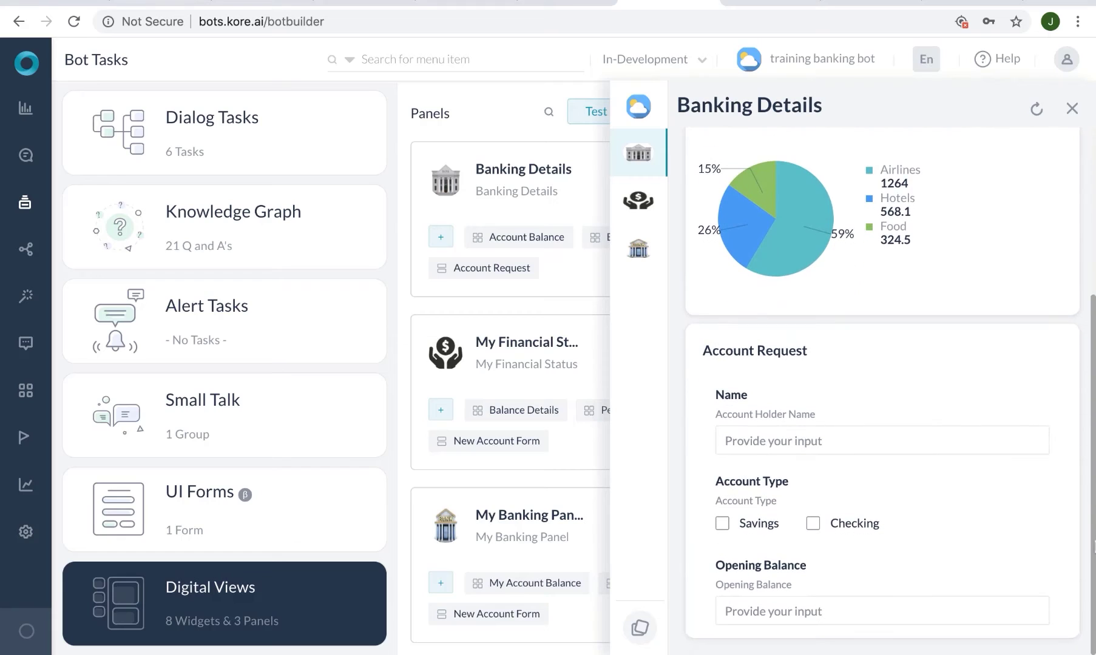
left_click(806, 432)
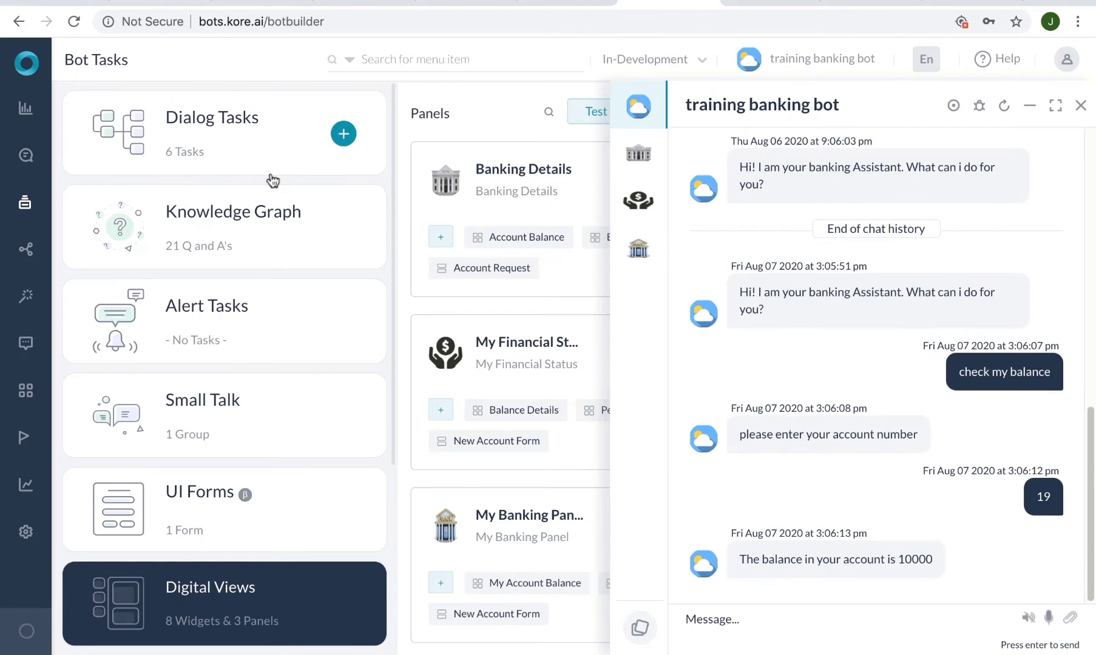
left_click(1080, 105)
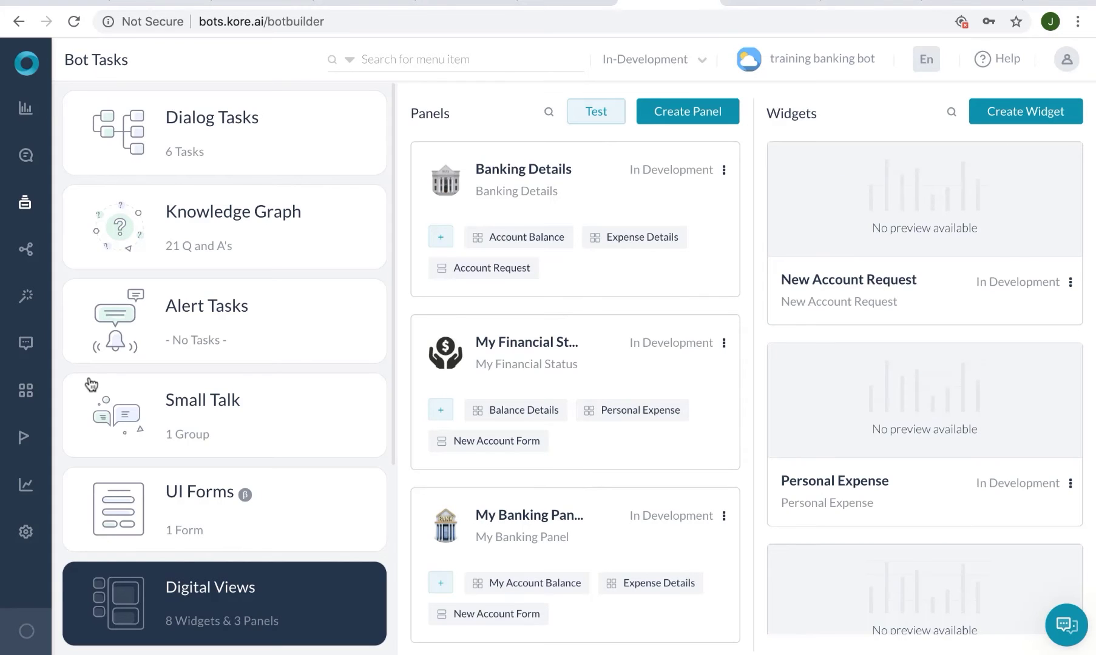
Step: Review the Natural Language training settings: machine learning utterances, synonyms and concepts, the check balance intent's patterns, and traits
mouse_move(40, 255)
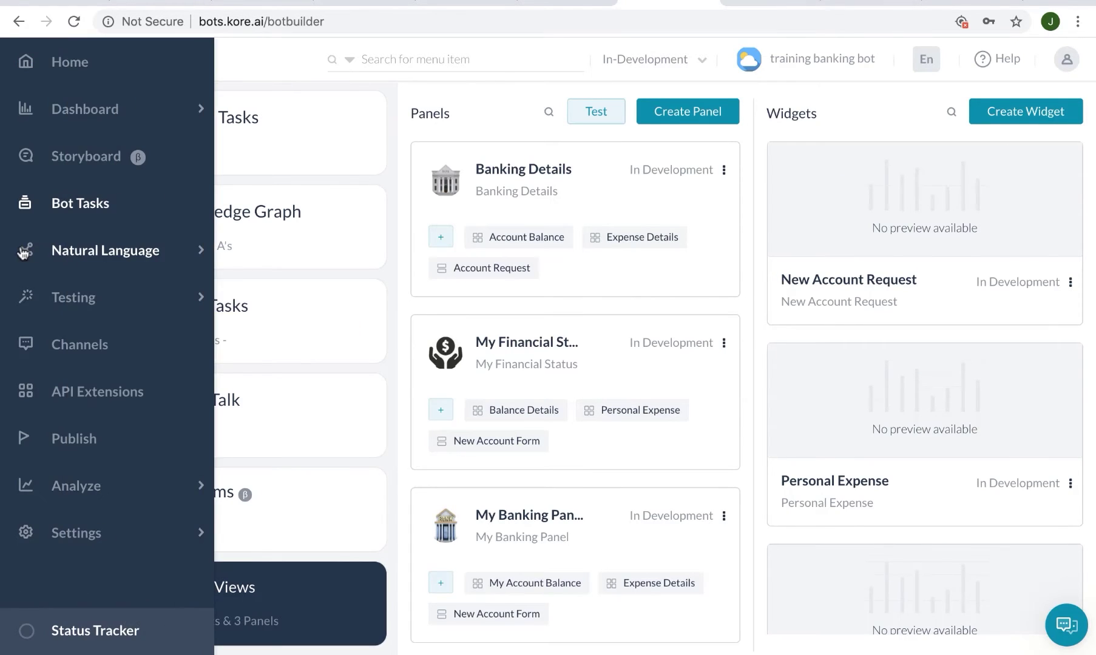
left_click(73, 251)
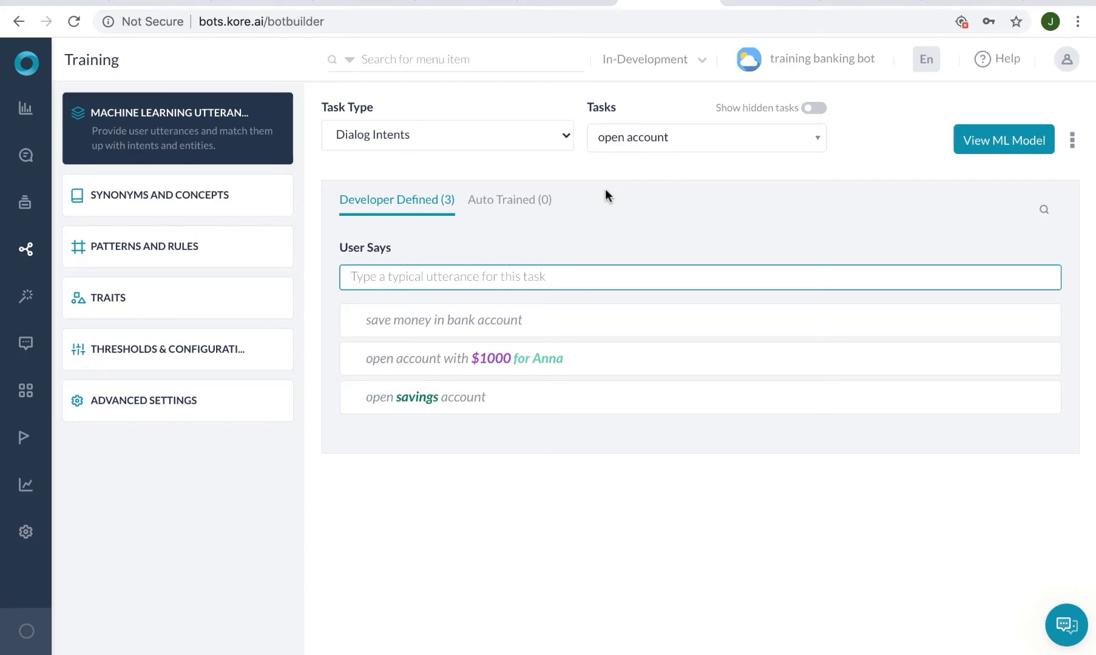
left_click(111, 205)
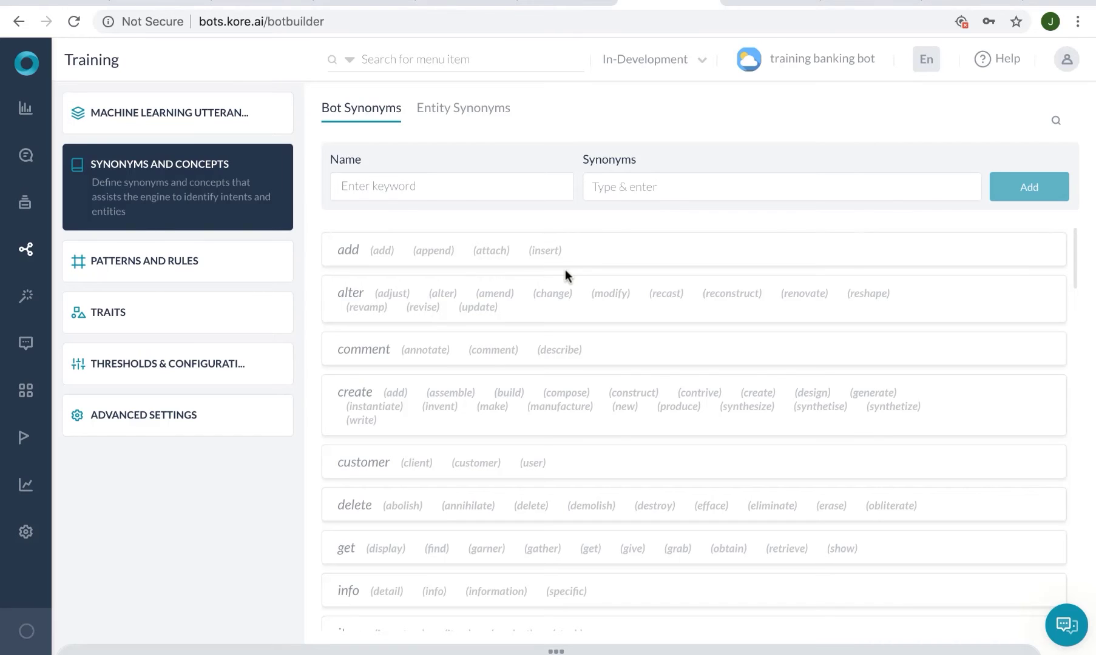
left_click(107, 270)
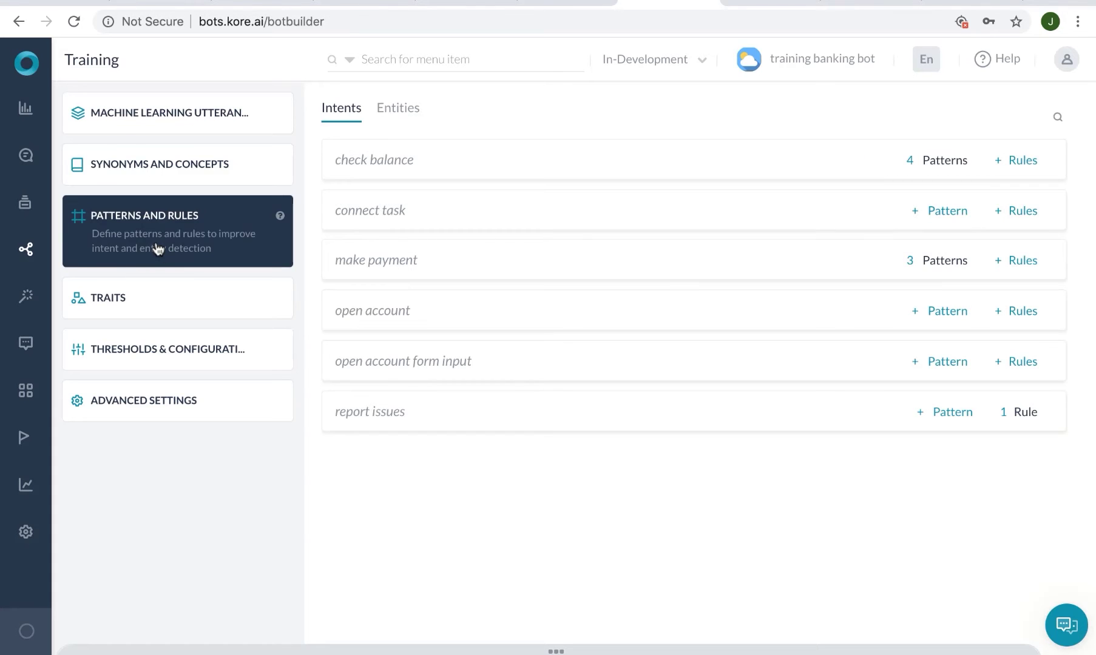
left_click(915, 163)
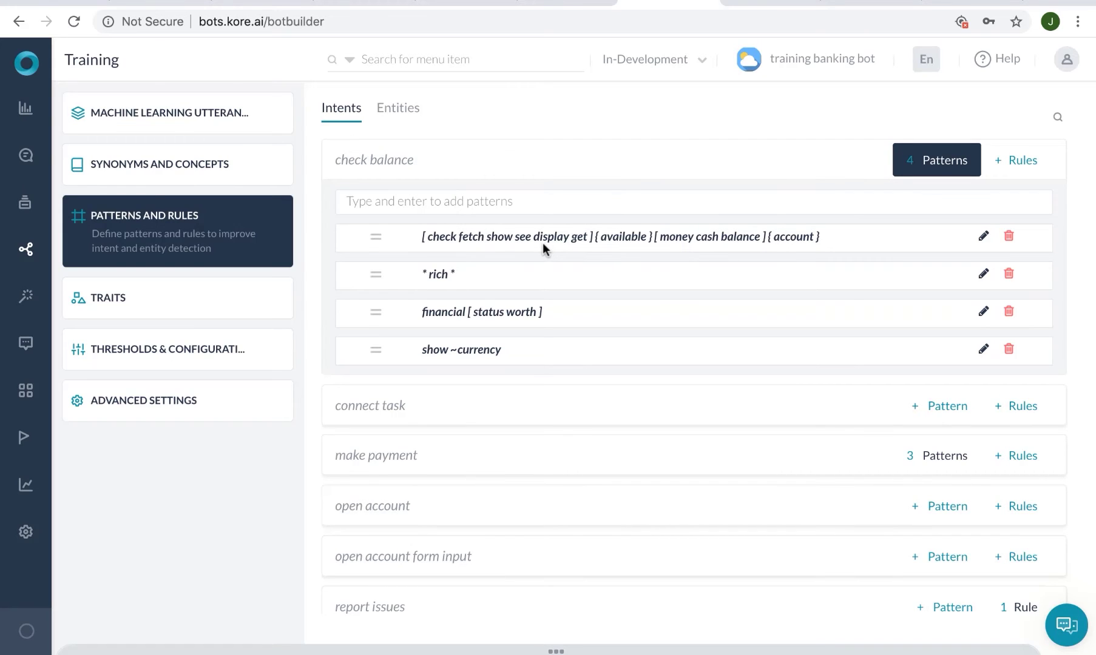
left_click(117, 312)
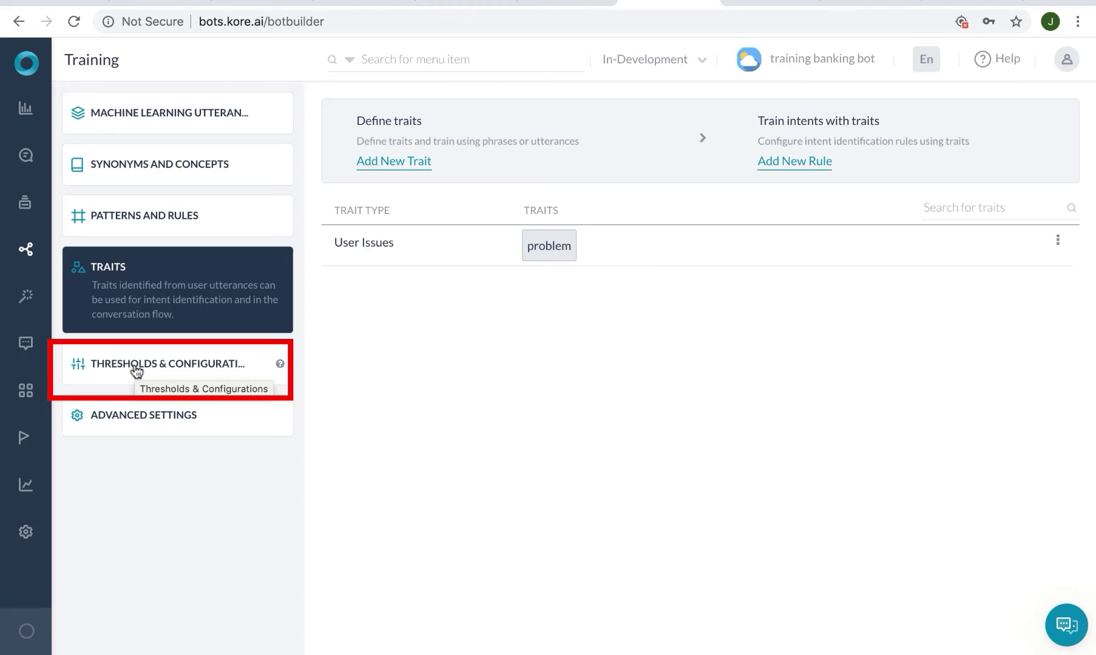
Step: Review the Natural Language Intelligence settings for managing interruptions and sentiment management
left_click(80, 251)
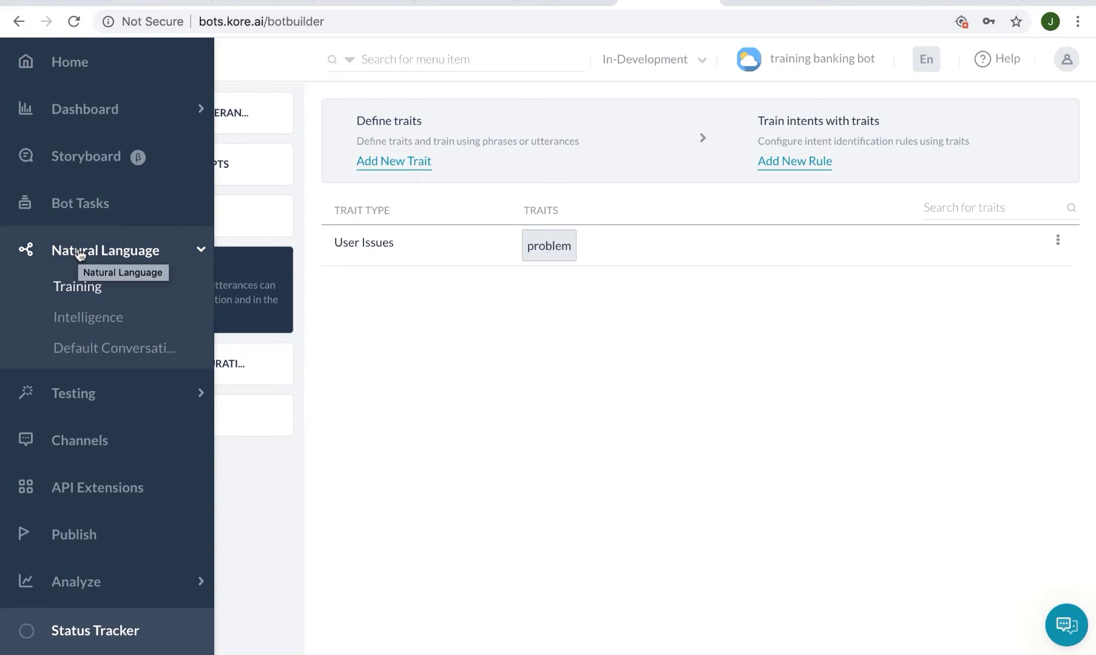
left_click(84, 323)
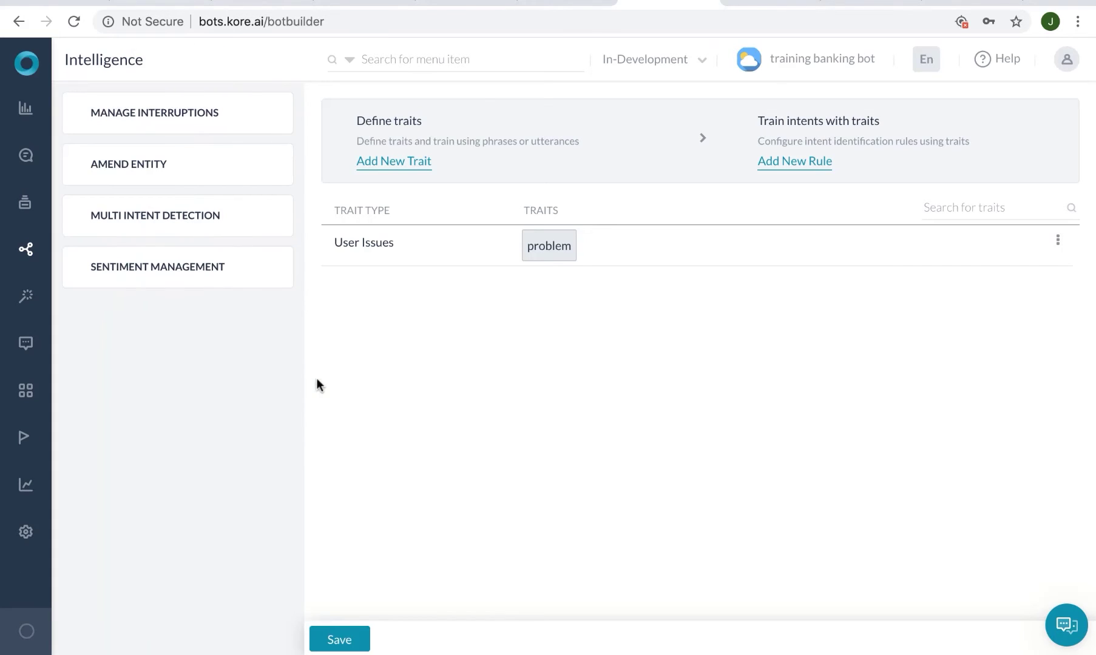
left_click(191, 120)
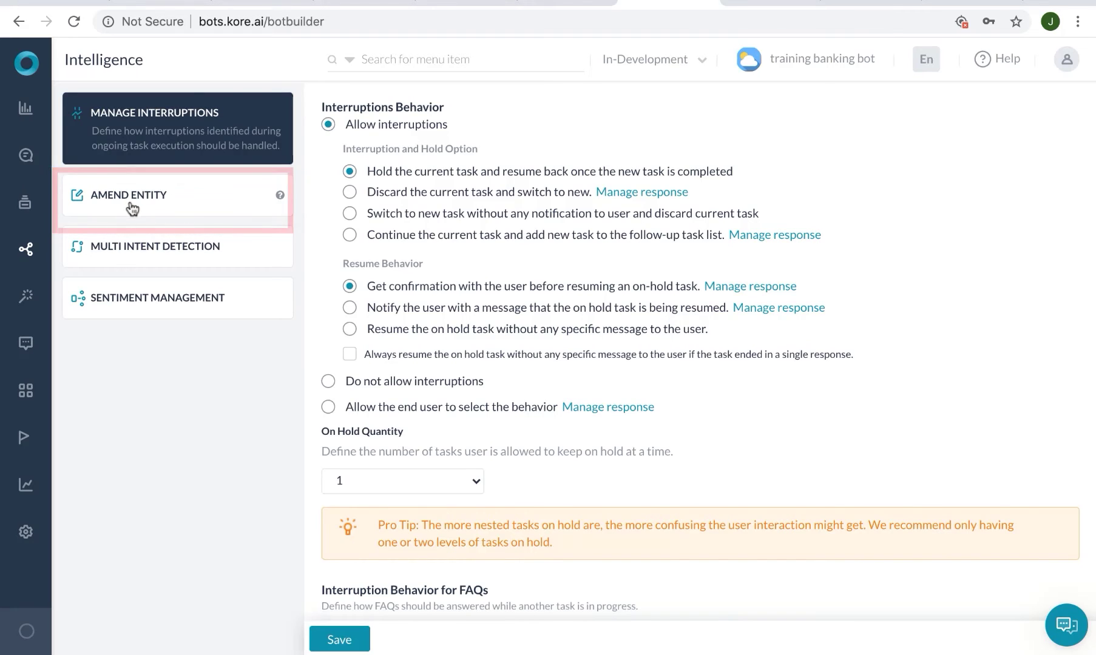
left_click(142, 308)
Step: View the Default Conversation settings for the default dialog and the event handlers
left_click(85, 251)
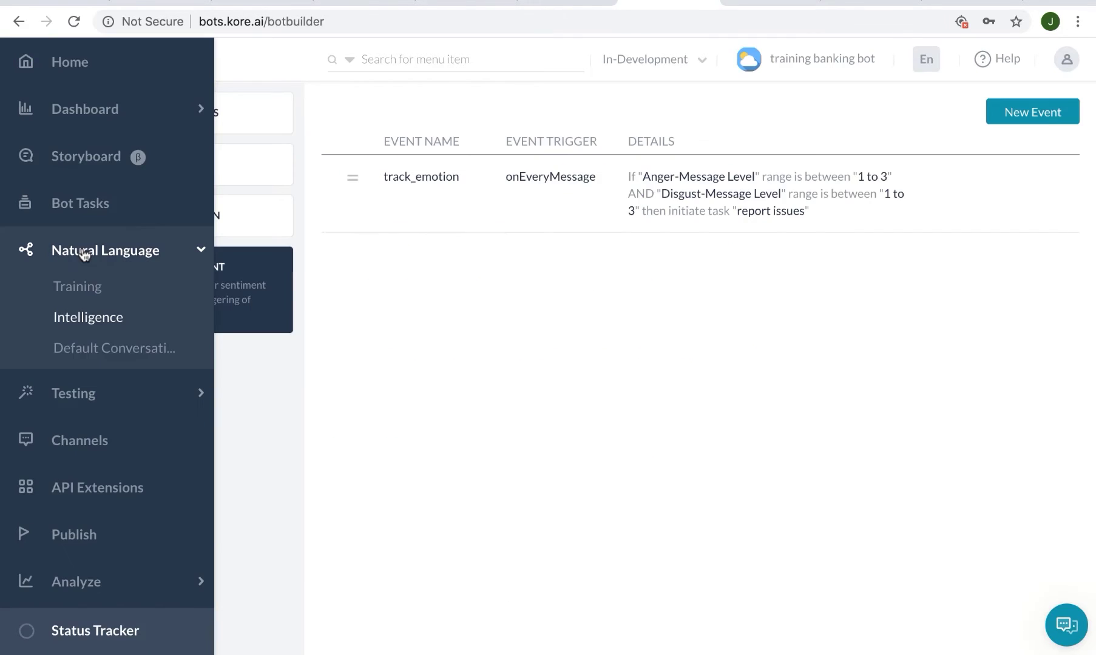
left_click(94, 348)
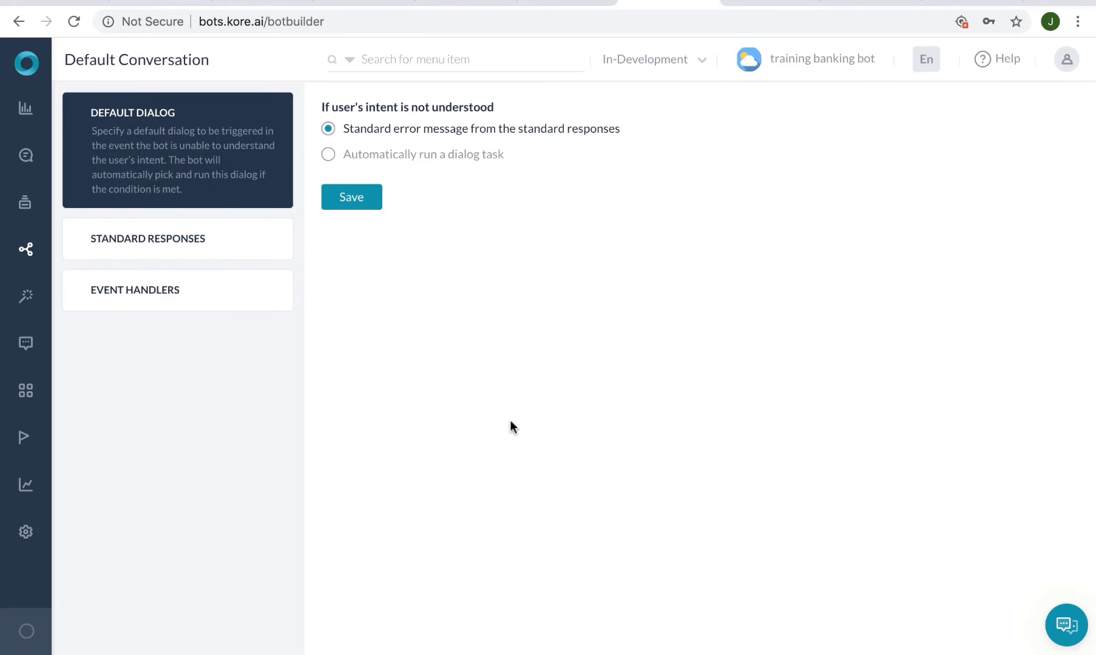
left_click(151, 290)
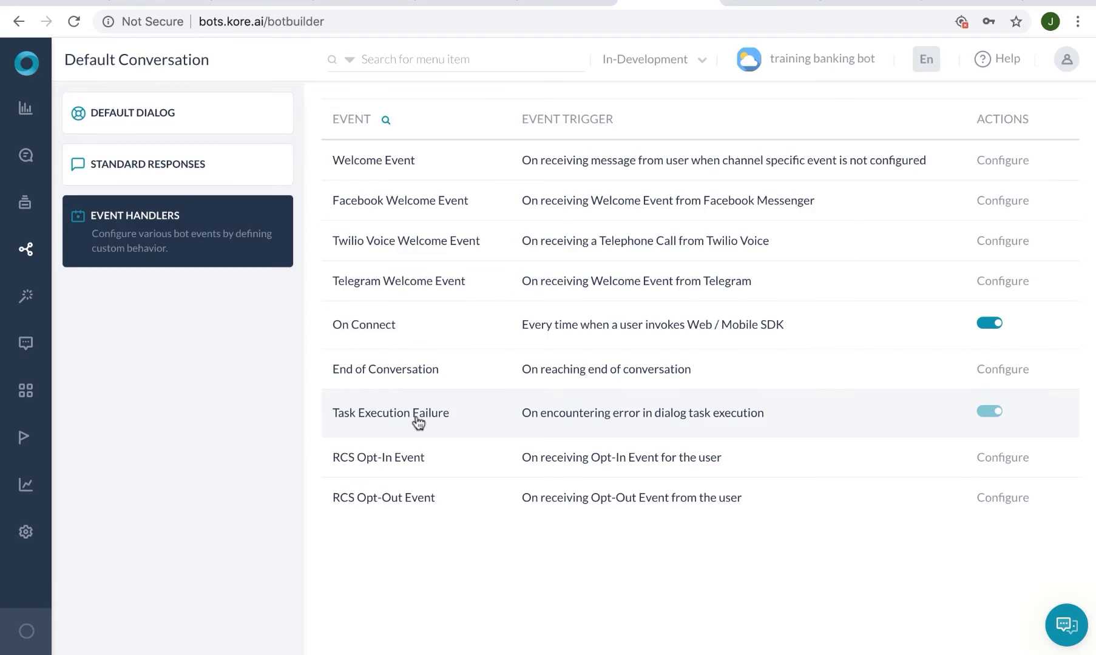
Step: Run utterance testing on "check my balance", examine its NLP analysis, and view the Batch Testing suites
left_click(73, 297)
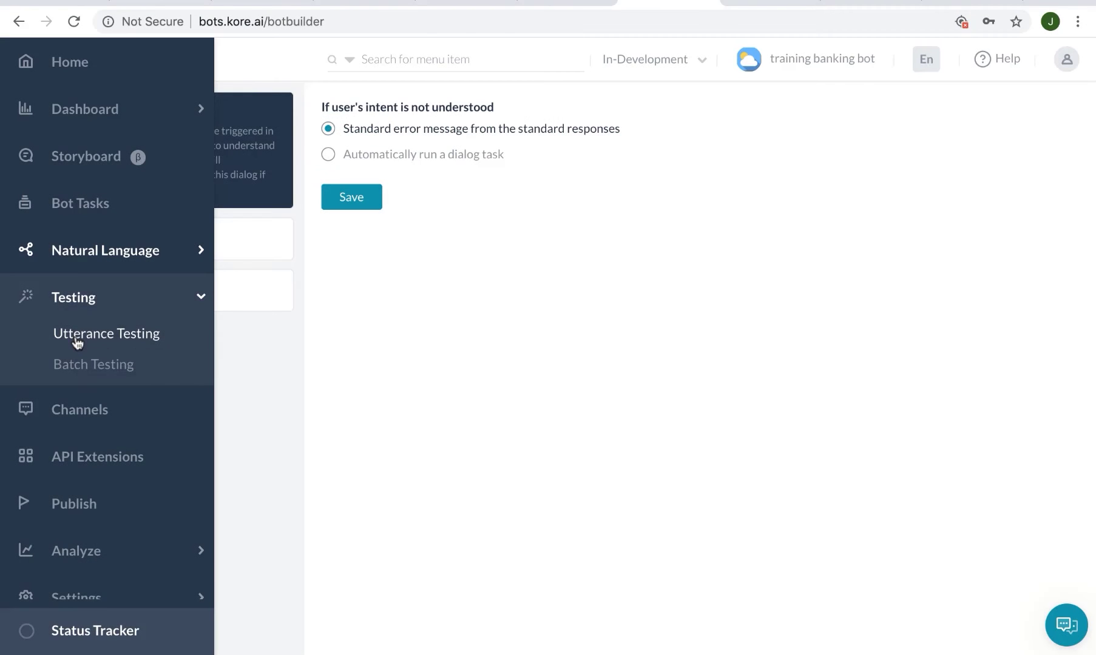
left_click(74, 340)
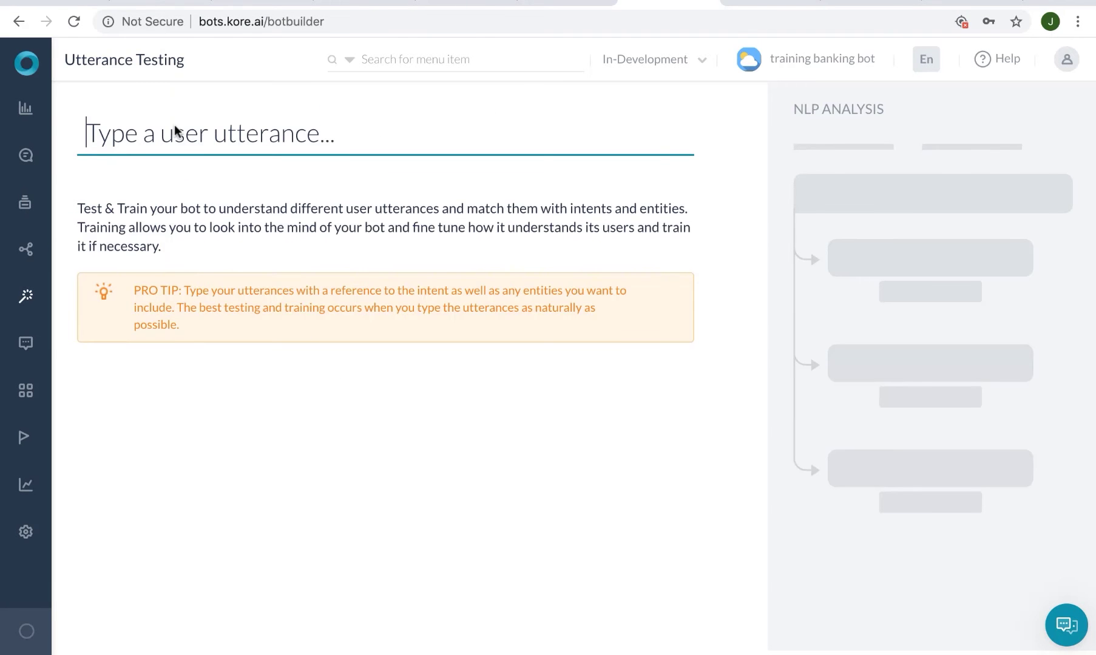
type("check")
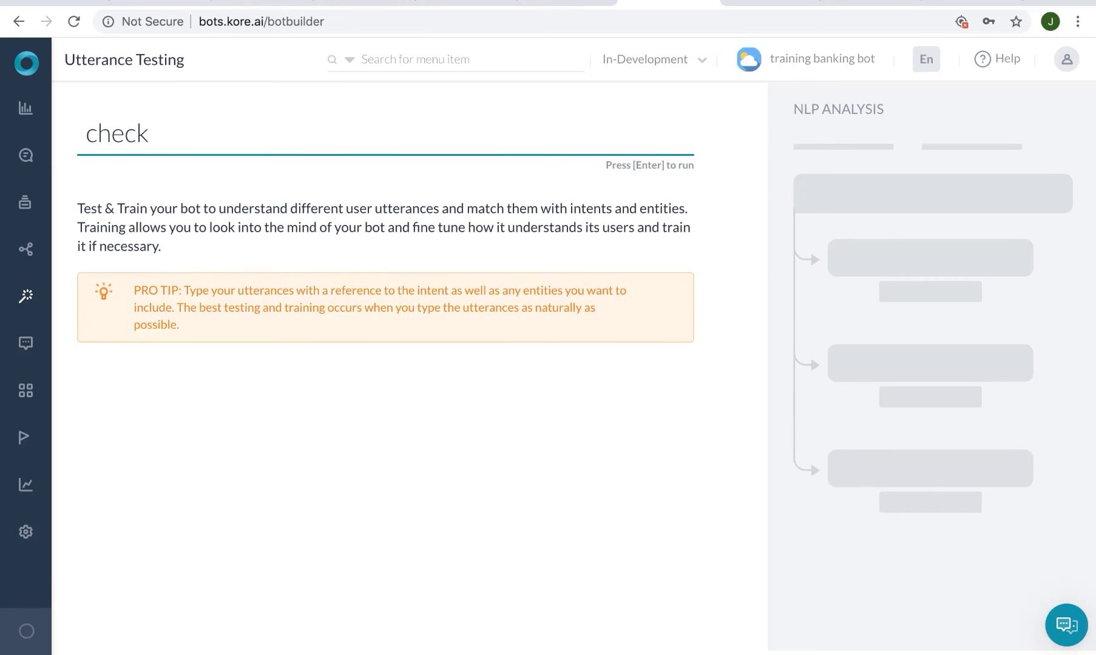
type(" my balance")
key("Return")
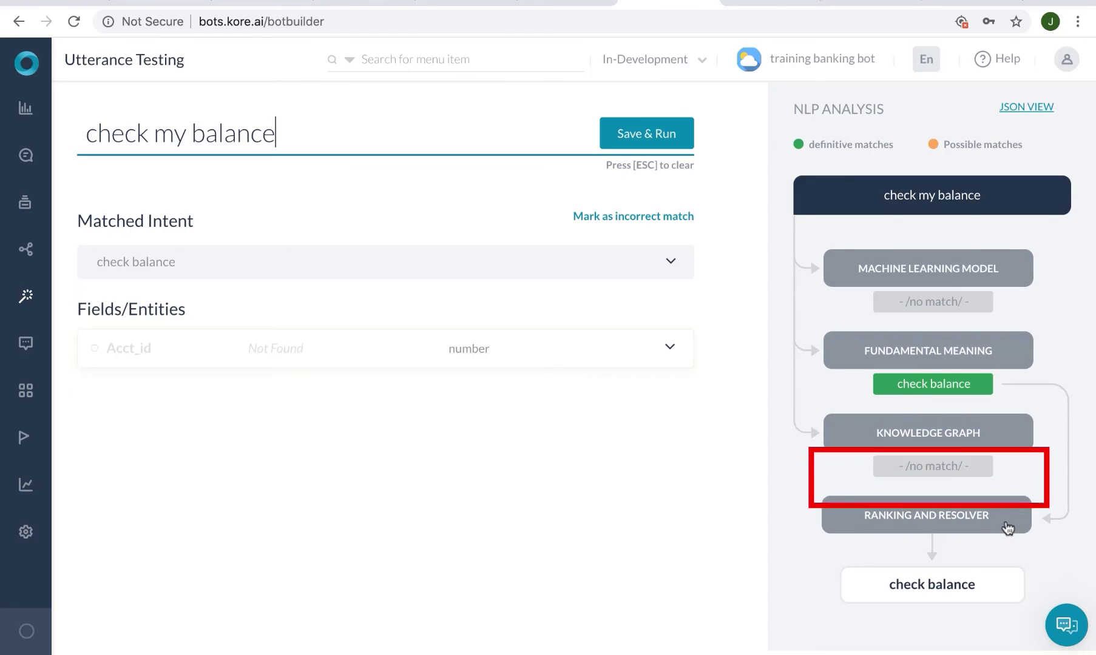
mouse_move(99, 370)
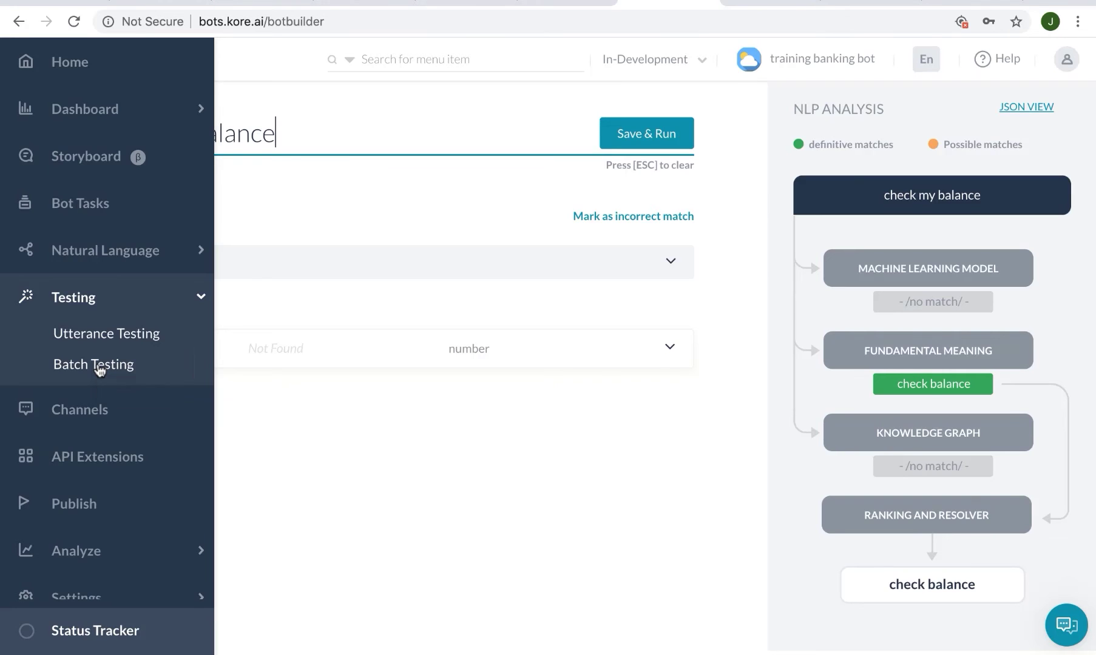
left_click(98, 367)
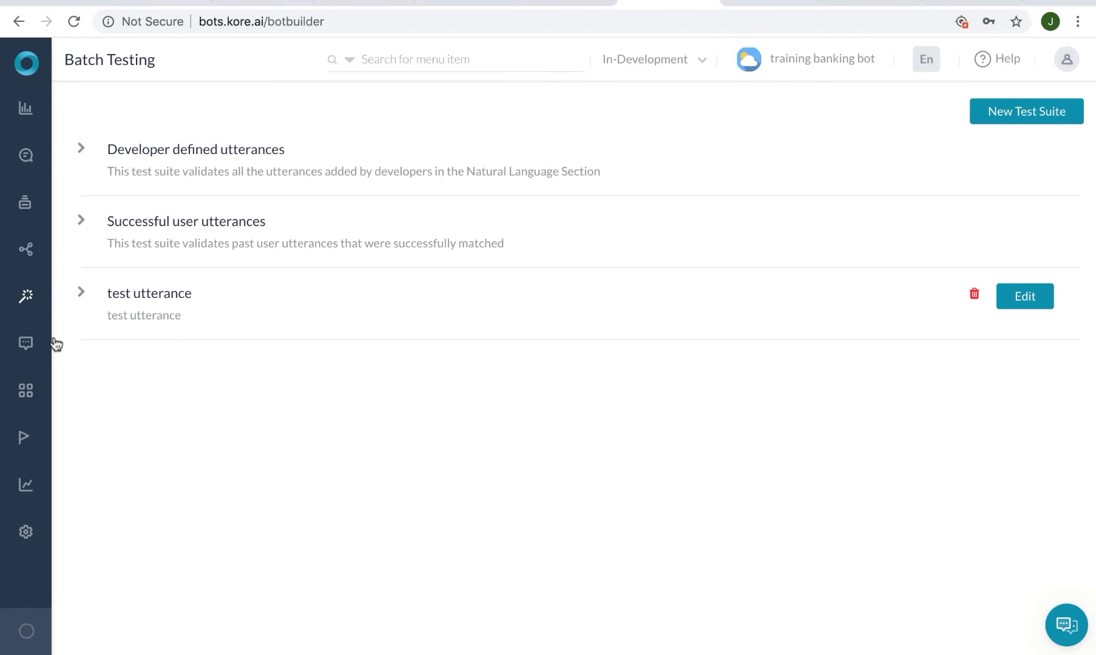
Step: View the bot's configured and available channels, and expand the Tasks section of the Publish page
mouse_move(24, 343)
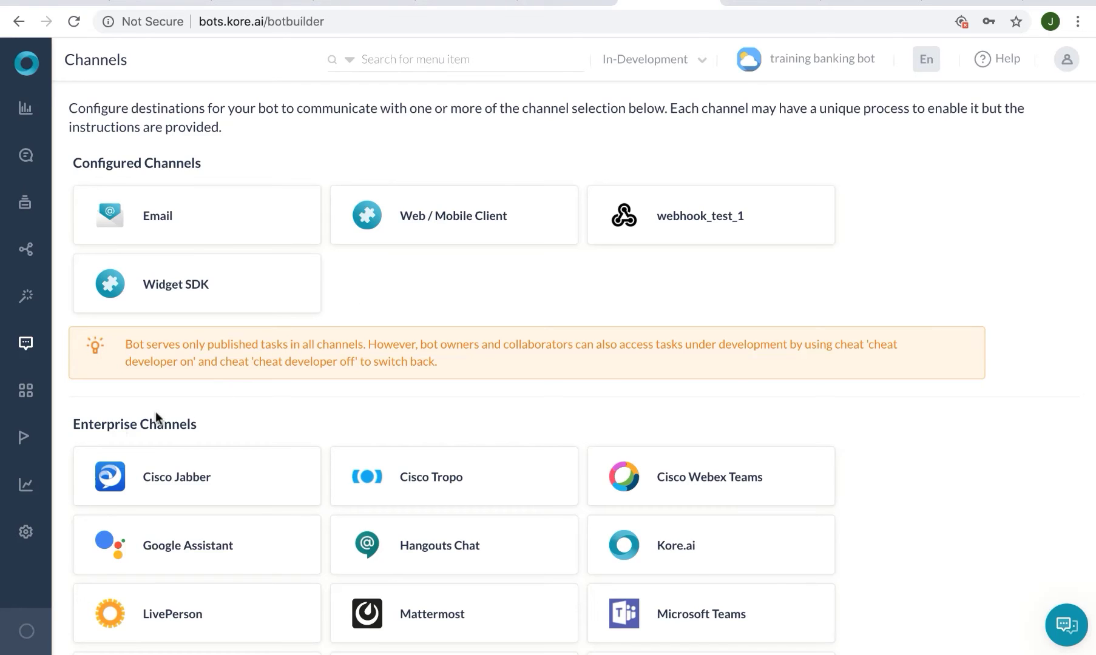
mouse_move(64, 442)
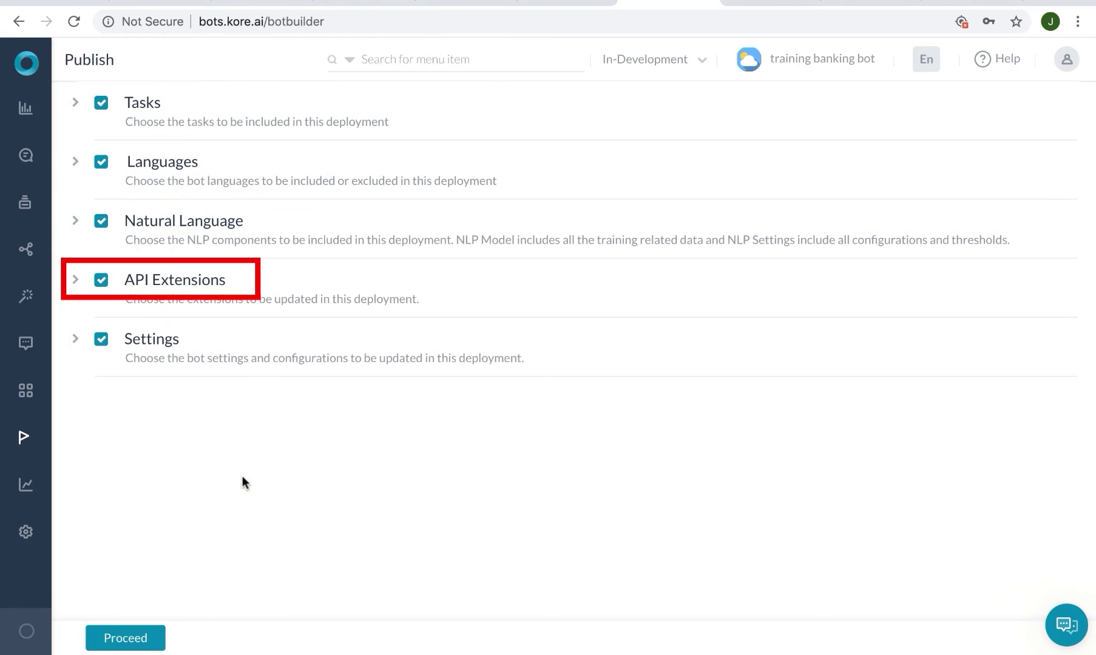
left_click(74, 104)
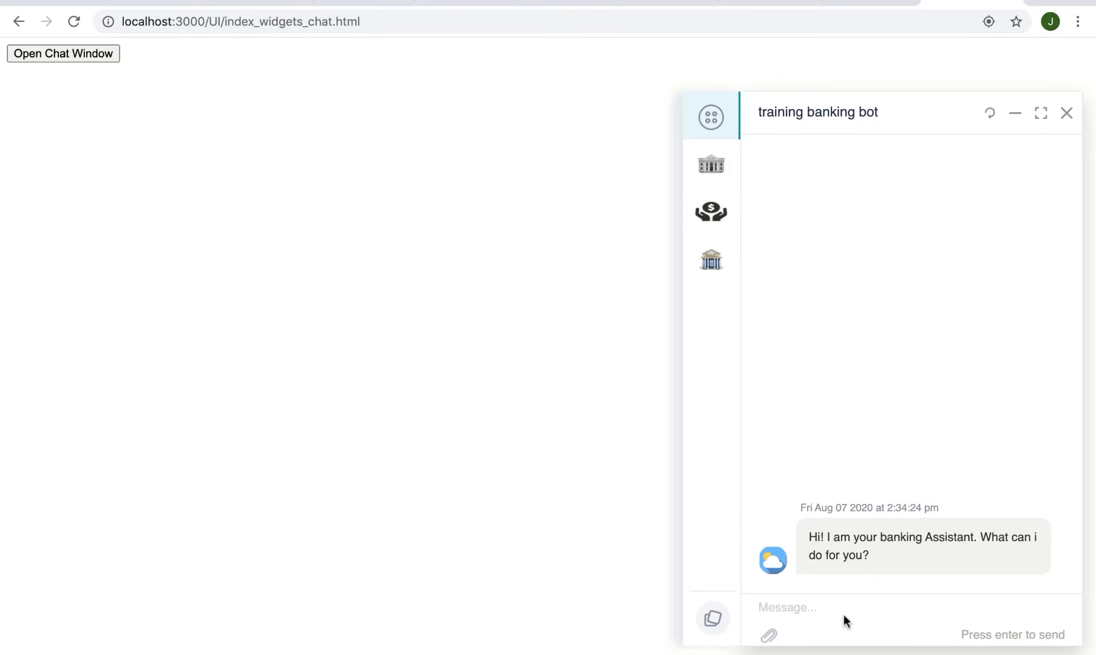
Step: Send the message "check balance" to the training banking bot in its localhost web chat window
left_click(845, 620)
type("check balance")
key("Return")
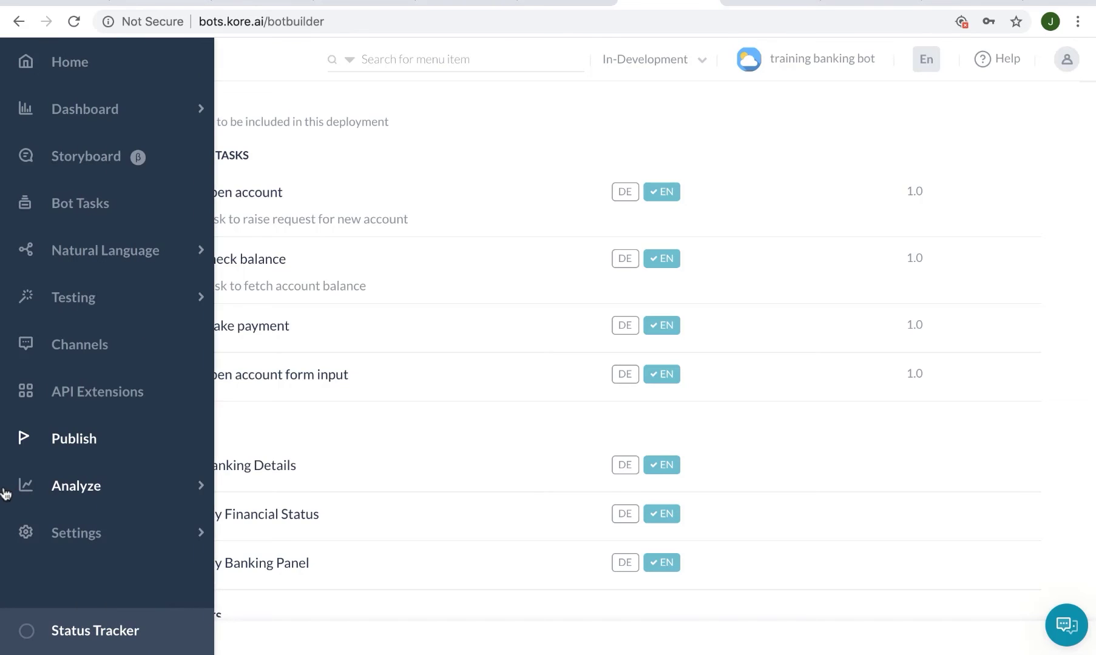
Step: Open the Conversation Flows analysis, view the user utterances leading to check_balance, and close the utterance list
left_click(67, 493)
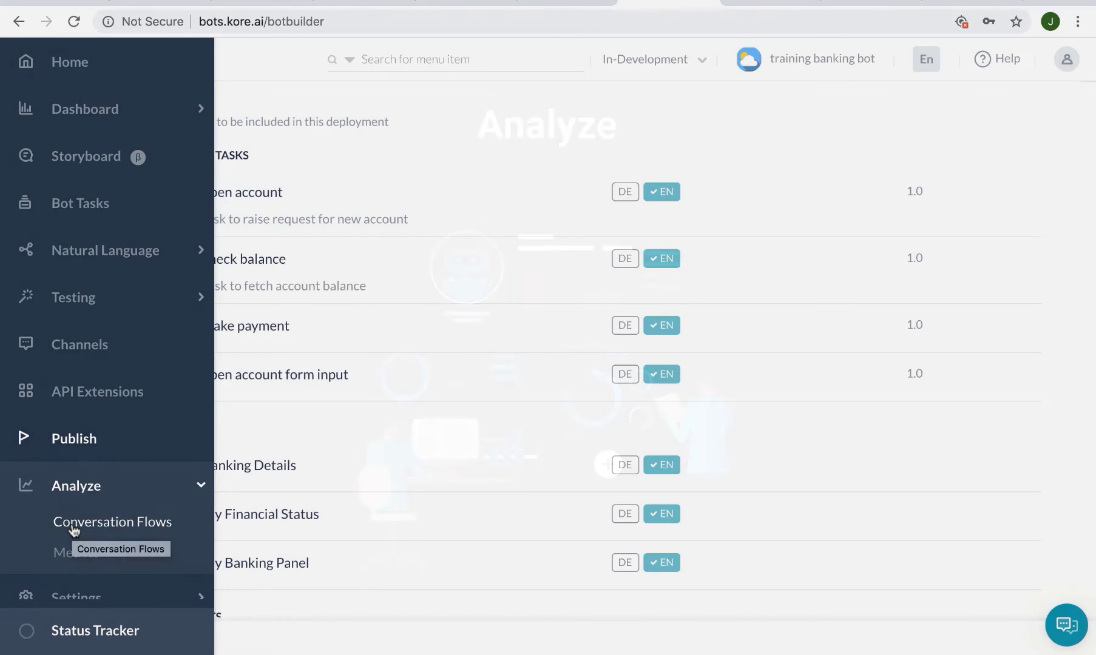
left_click(73, 526)
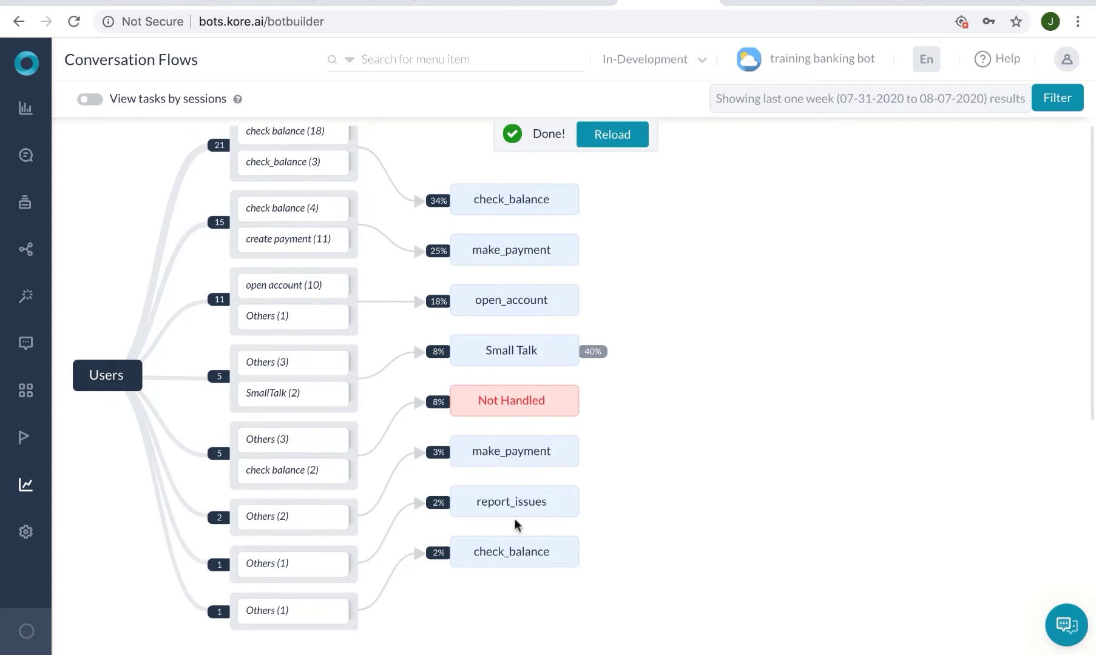
mouse_move(521, 552)
left_click(437, 201)
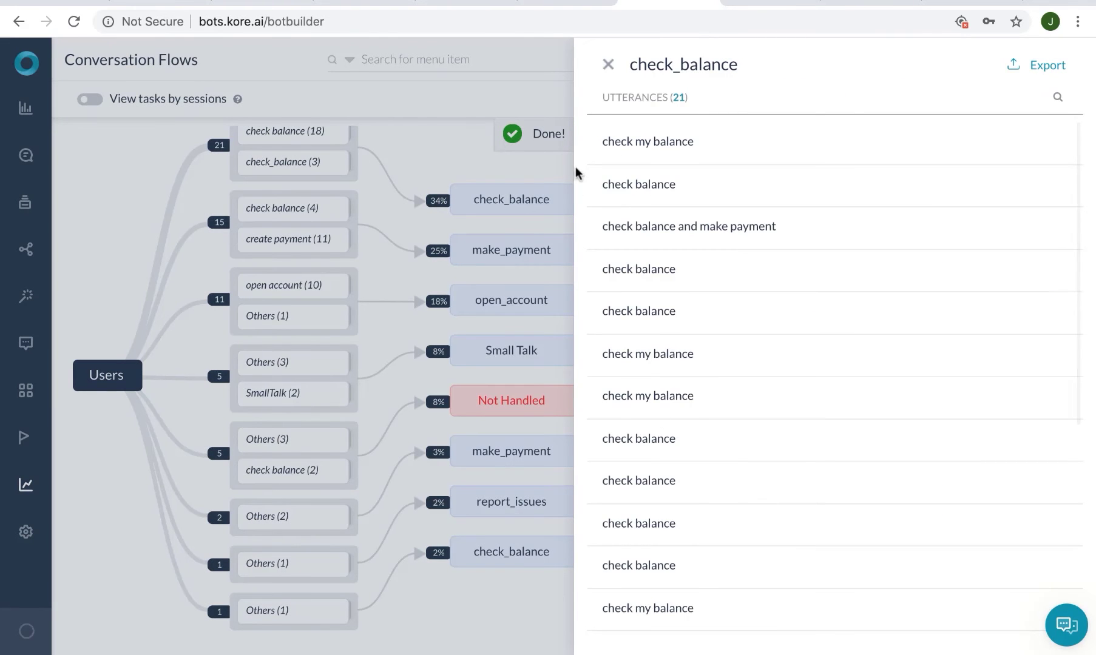
left_click(607, 64)
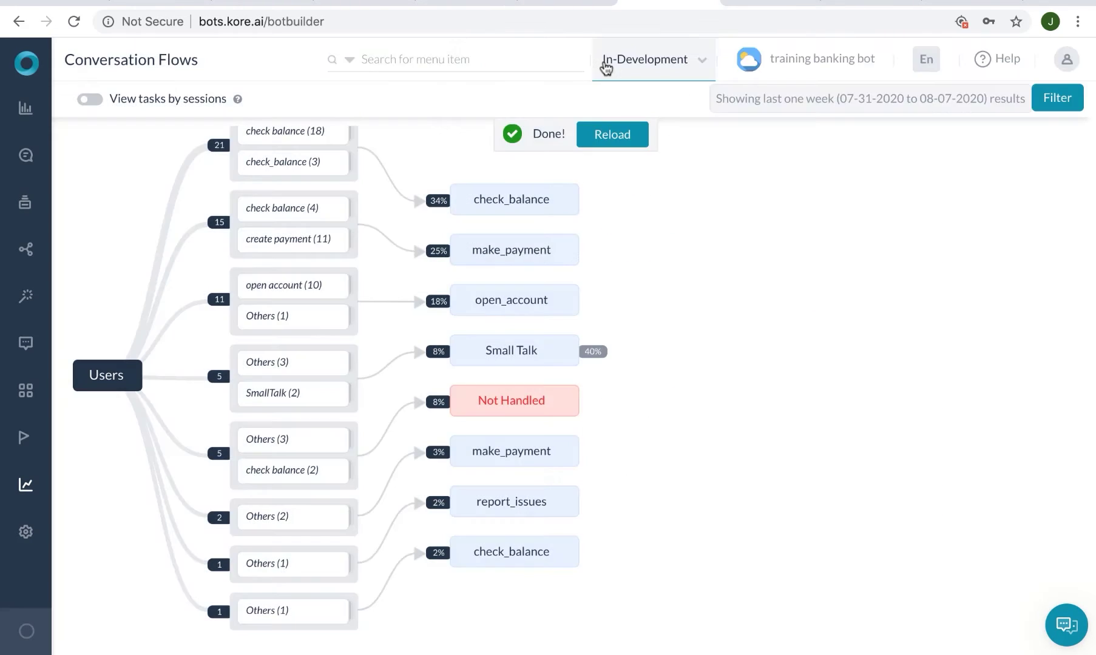
Step: Expand the check_balance task in the conversation flow and view the conversation and drop-off details of its acct_id node
mouse_move(509, 207)
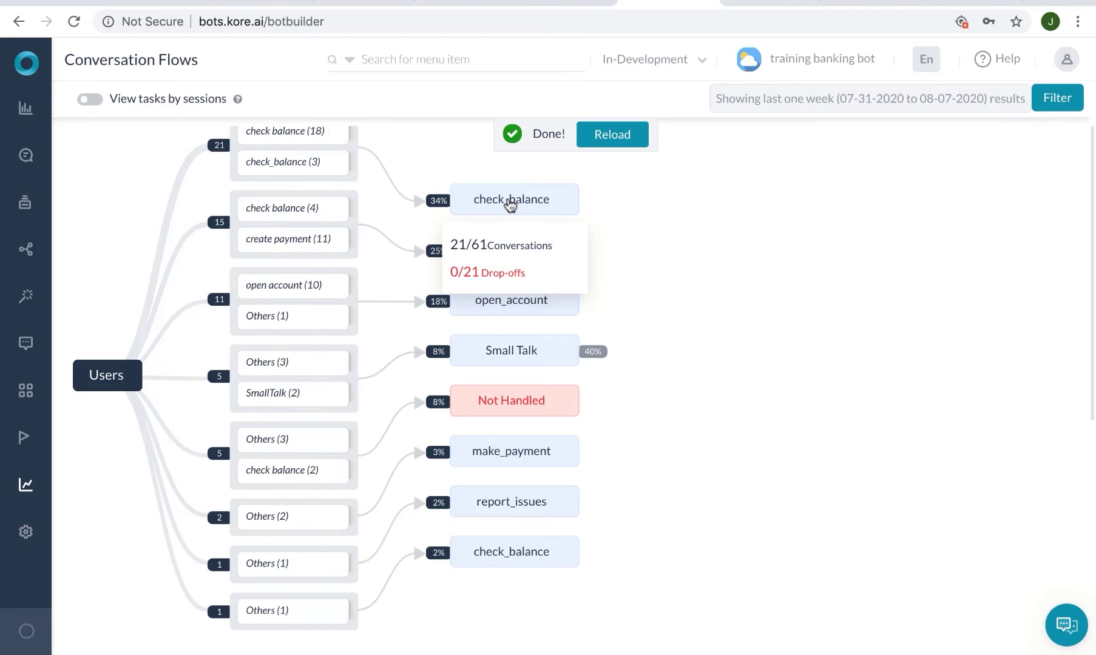
left_click(509, 205)
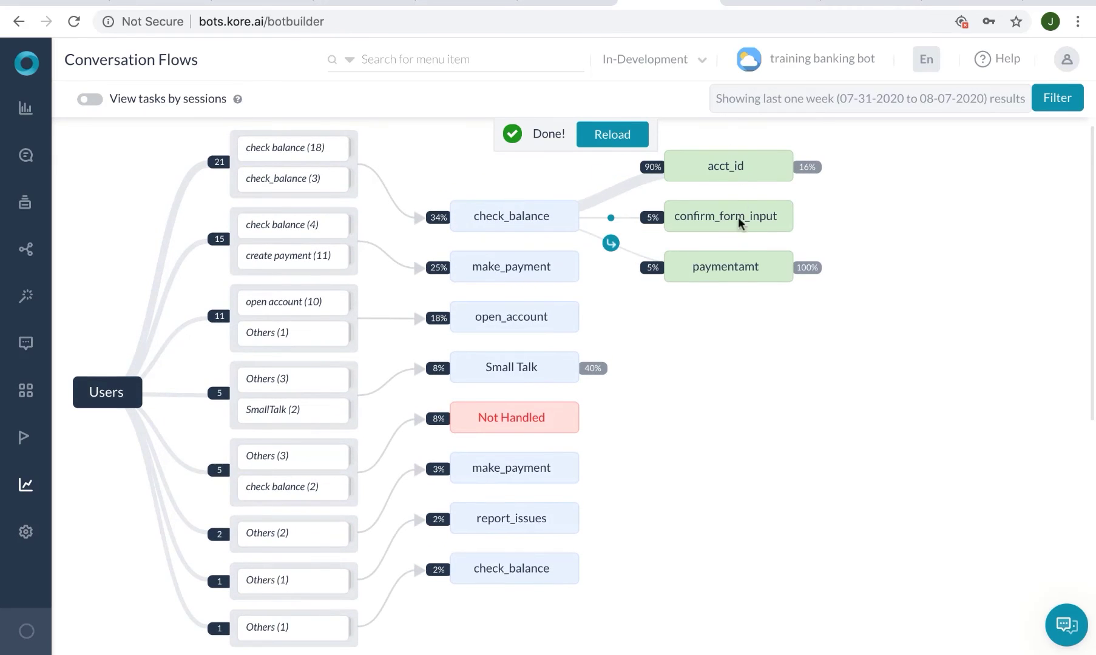
mouse_move(710, 174)
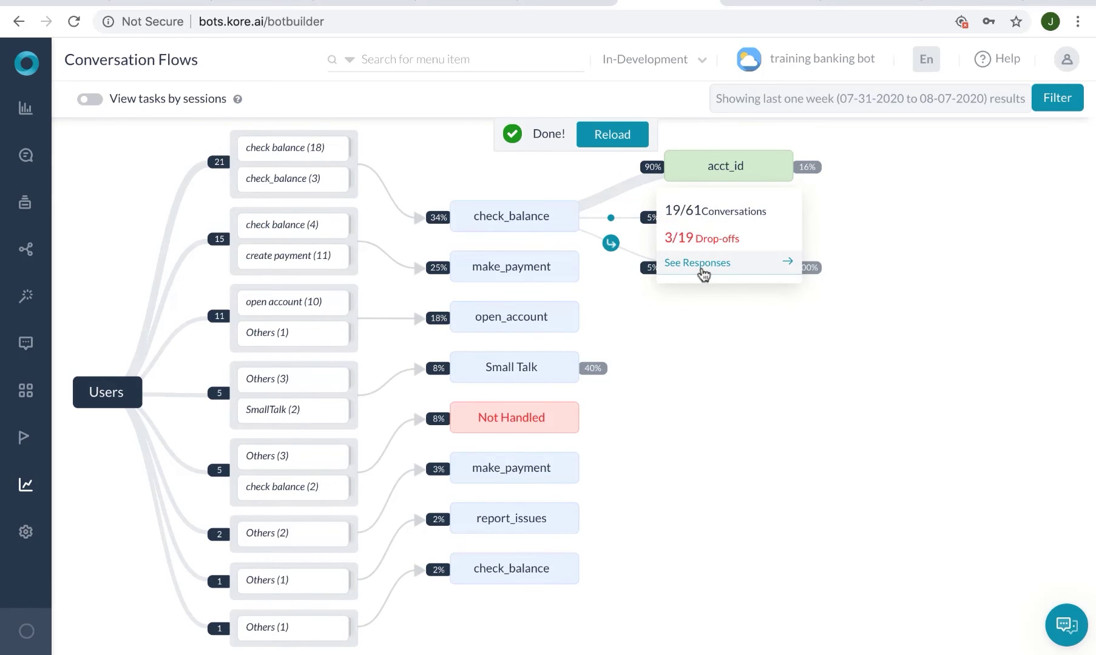
Step: View the user responses for the acct_id node and the chat history of a "make payment" utterance, and close the view
left_click(703, 275)
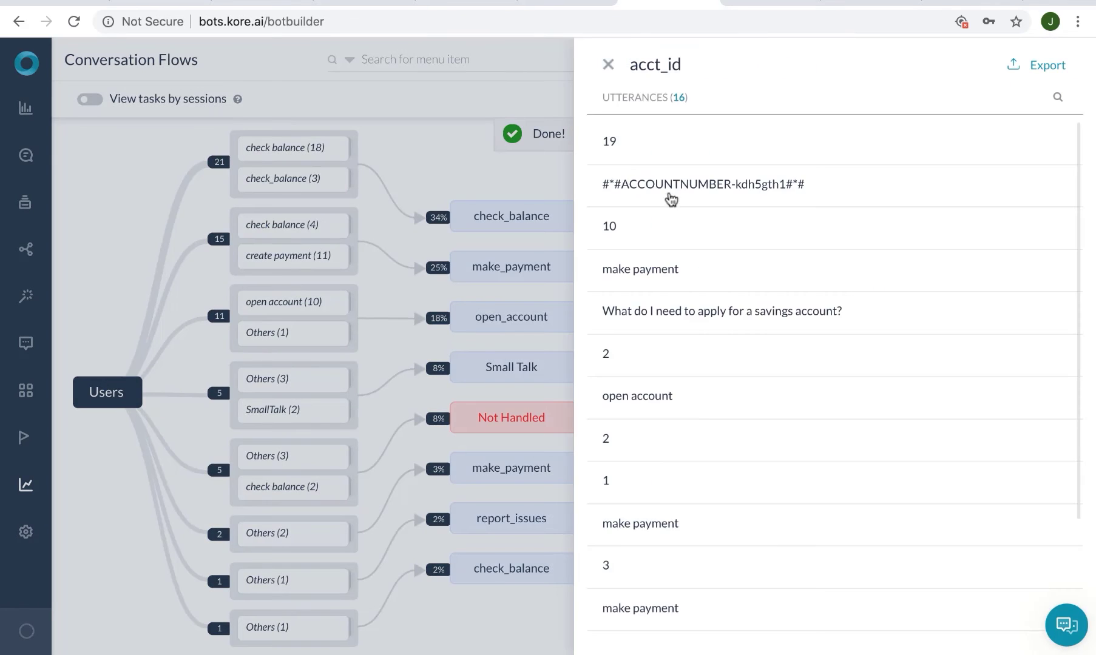
left_click(666, 526)
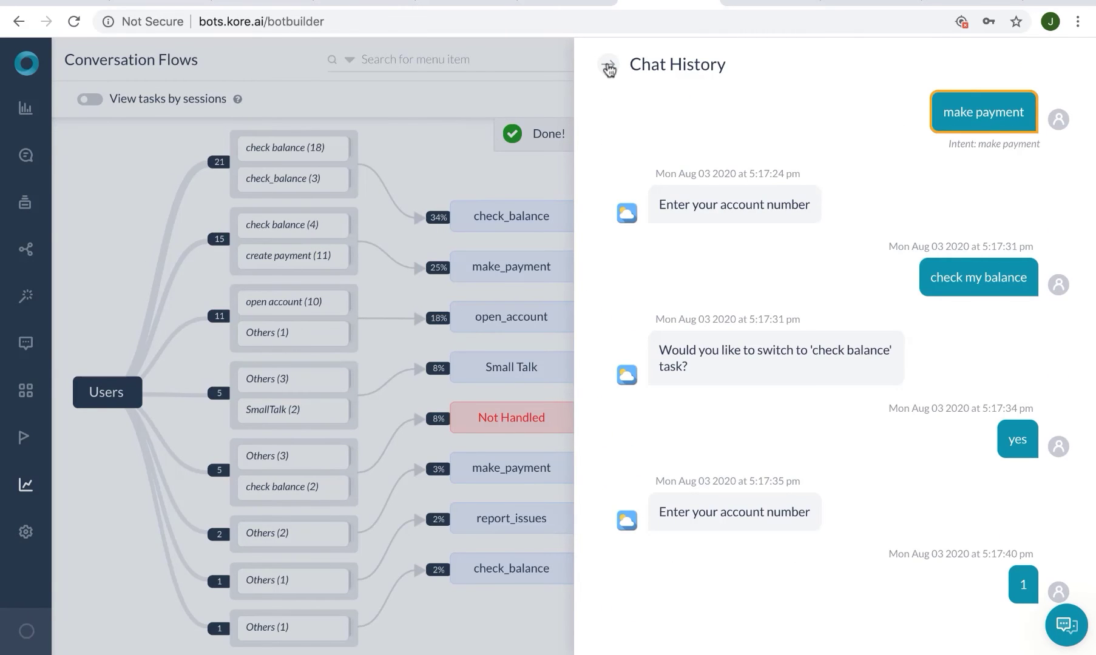
left_click(608, 70)
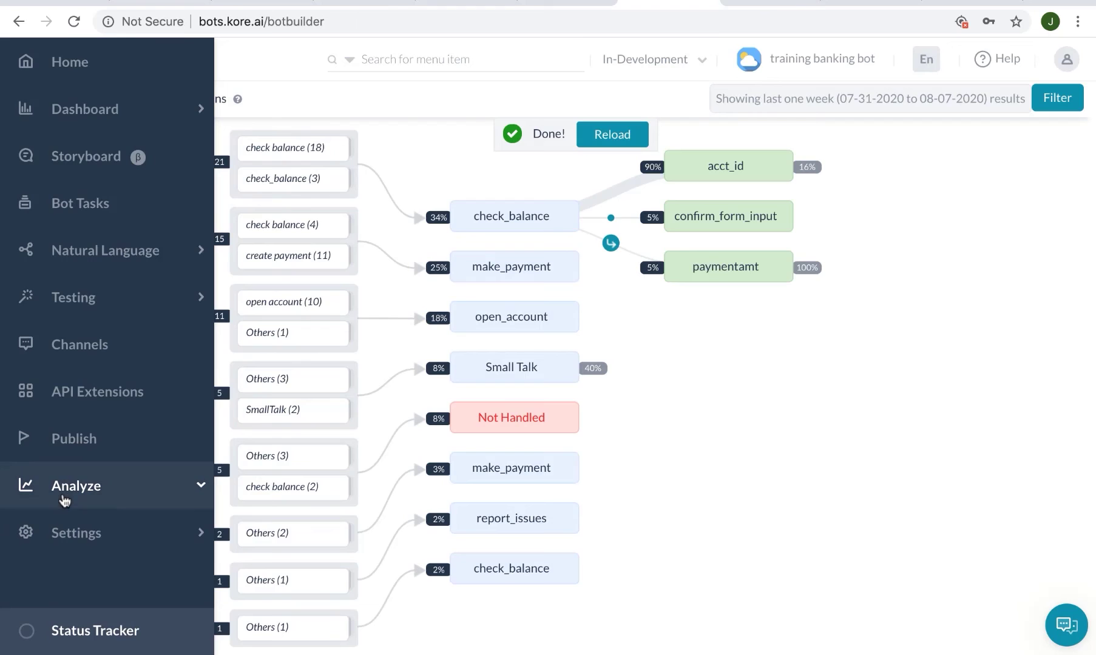
Step: Open the Metrics analysis, view the details, NLP analysis and chat history of the "need to make payment" utterance, and close them
left_click(64, 495)
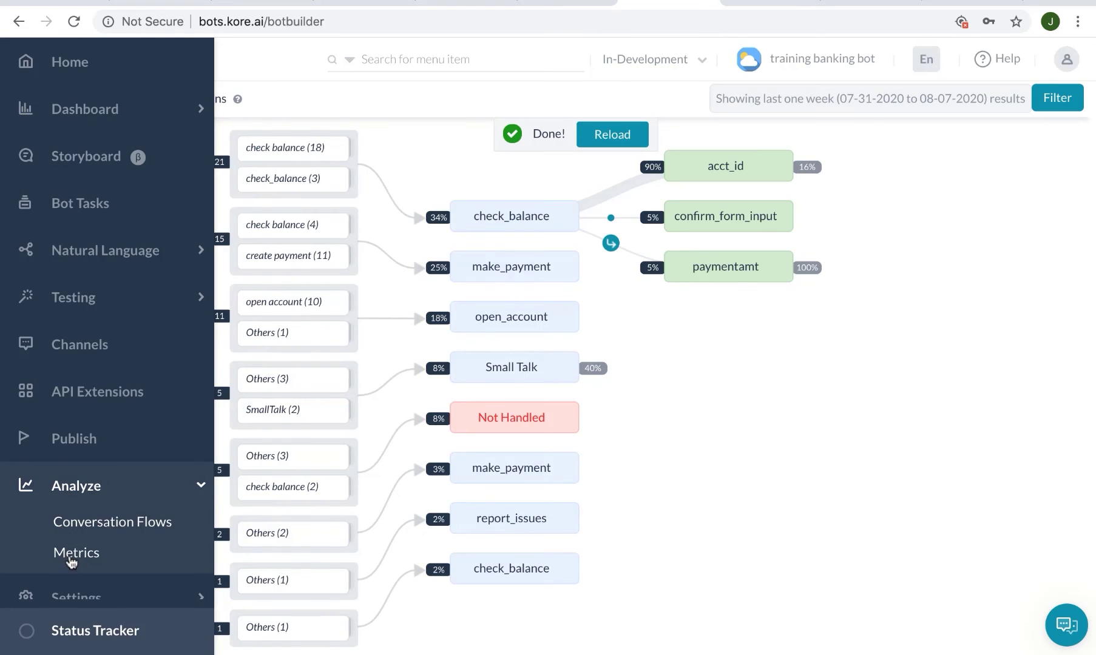
left_click(105, 555)
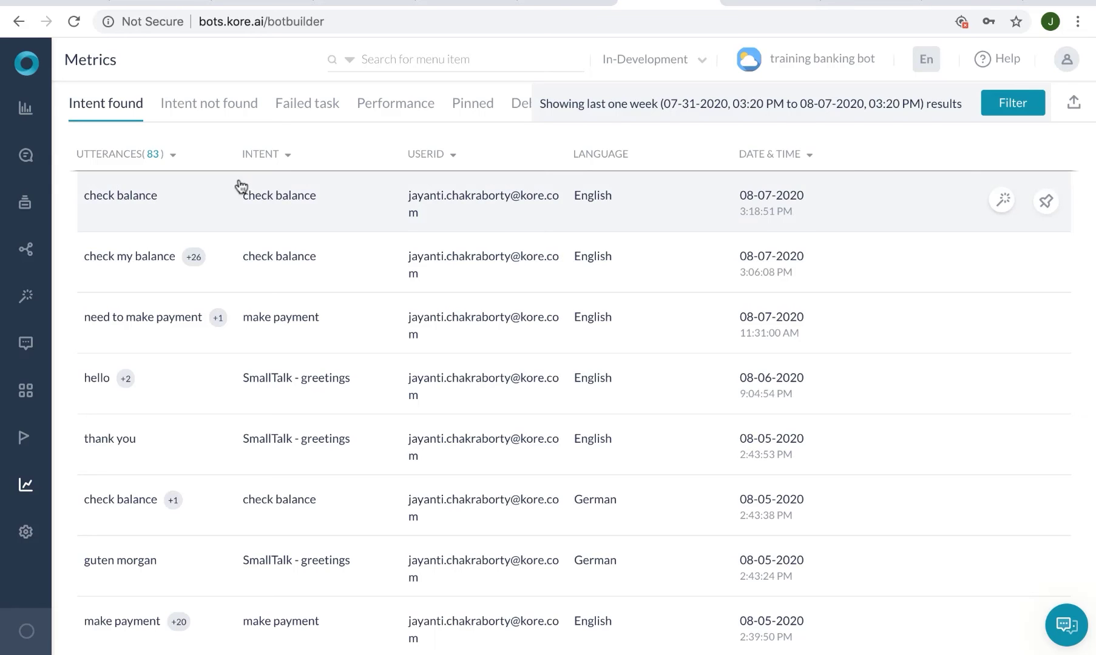
left_click(162, 317)
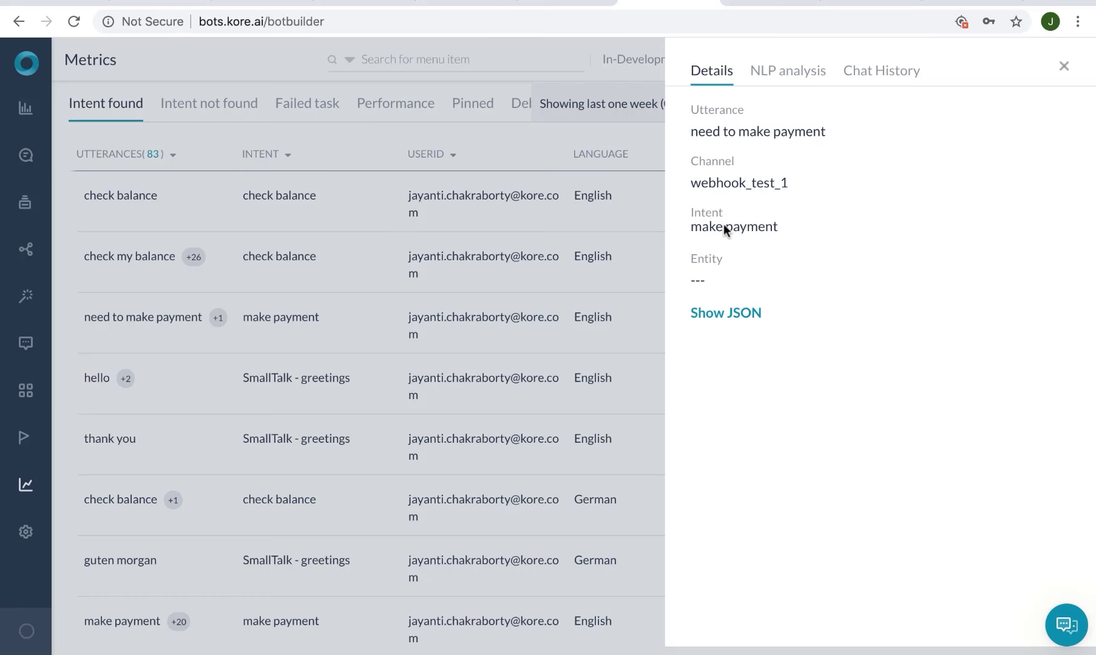
left_click(787, 72)
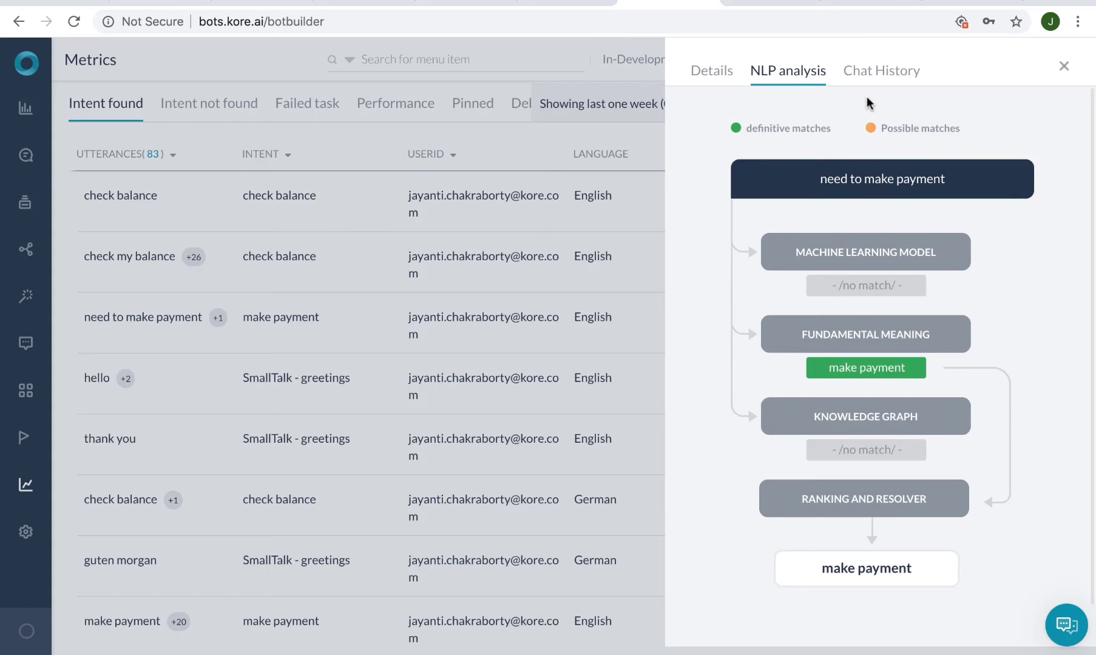
left_click(870, 71)
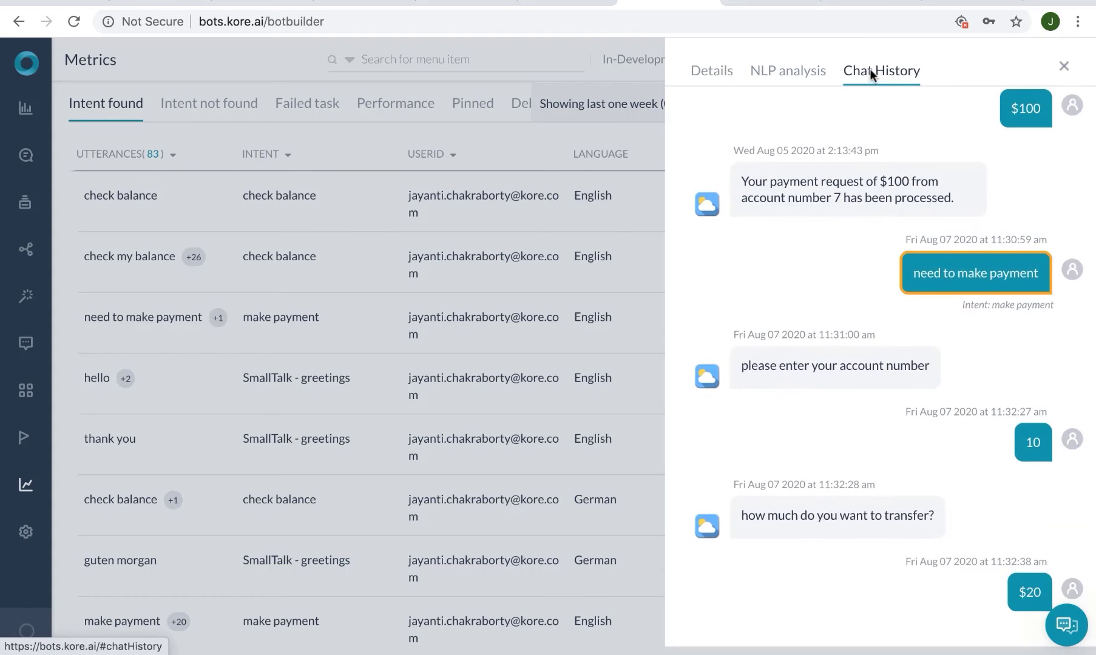
key("Escape")
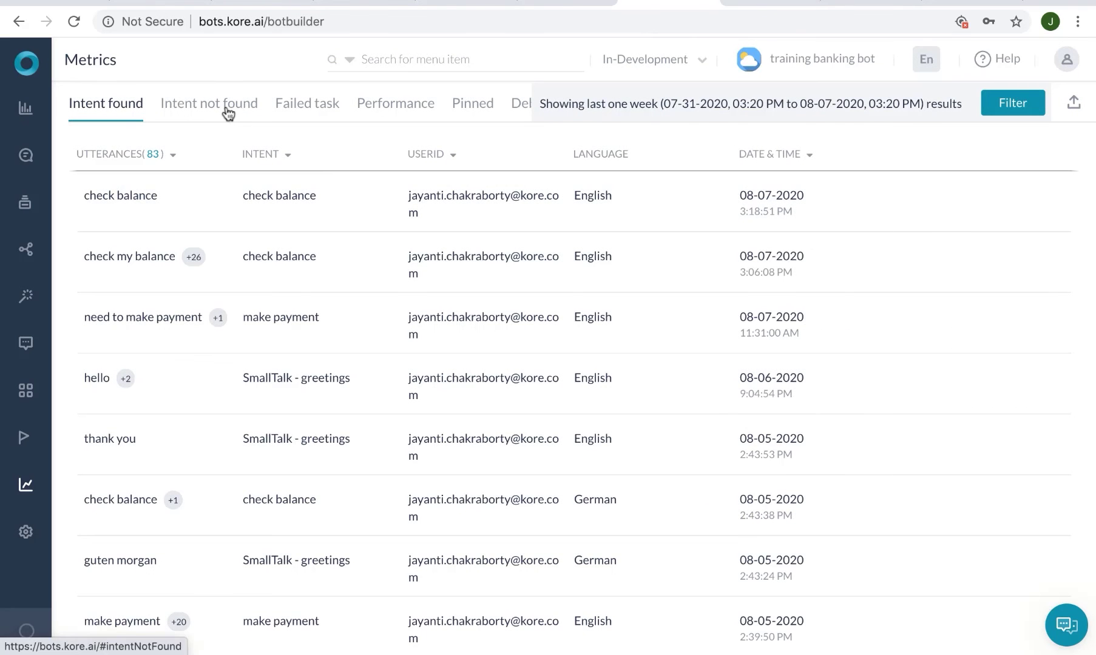
Step: View the Intent not found, Failed task and Performance metrics, and open and close the run details of an Update_Account_Balance node
left_click(225, 106)
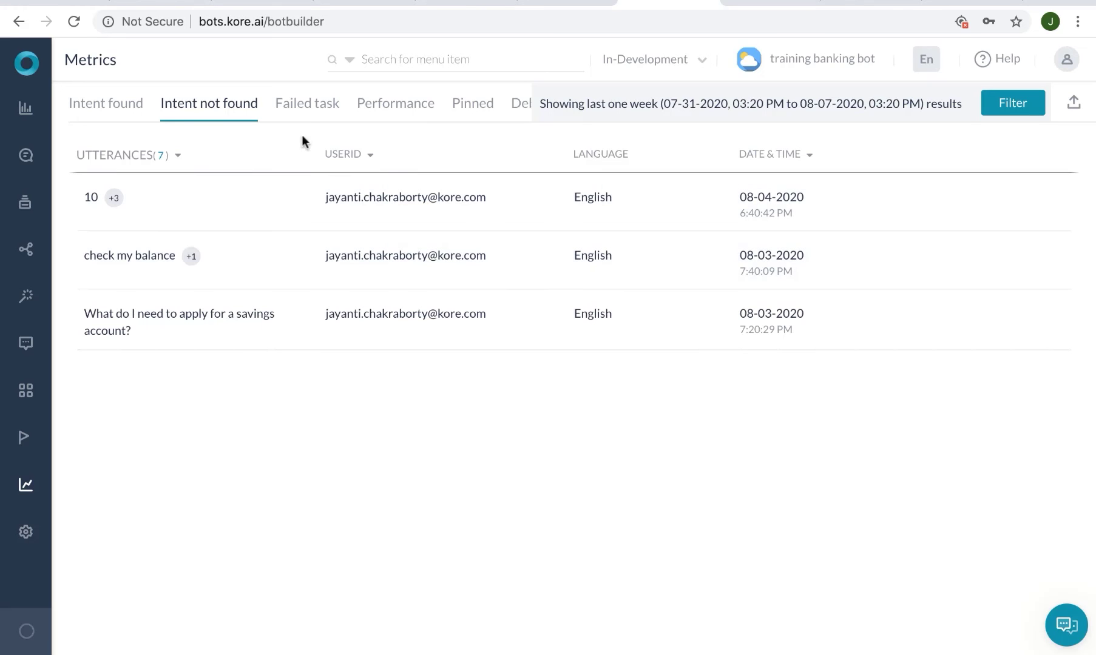
left_click(305, 106)
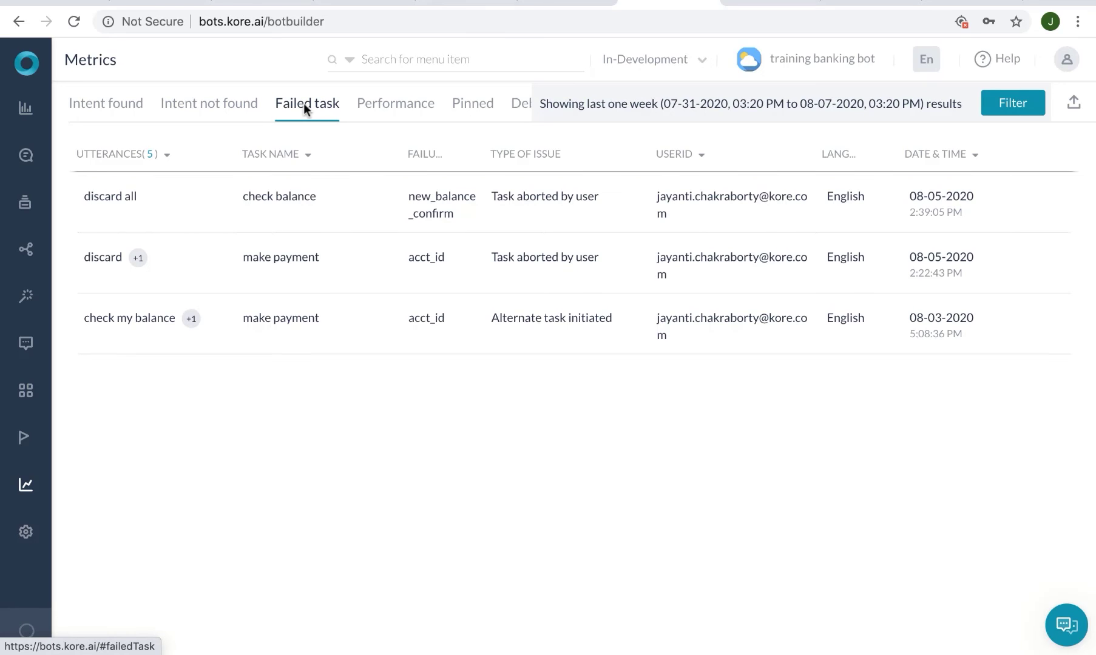
left_click(386, 105)
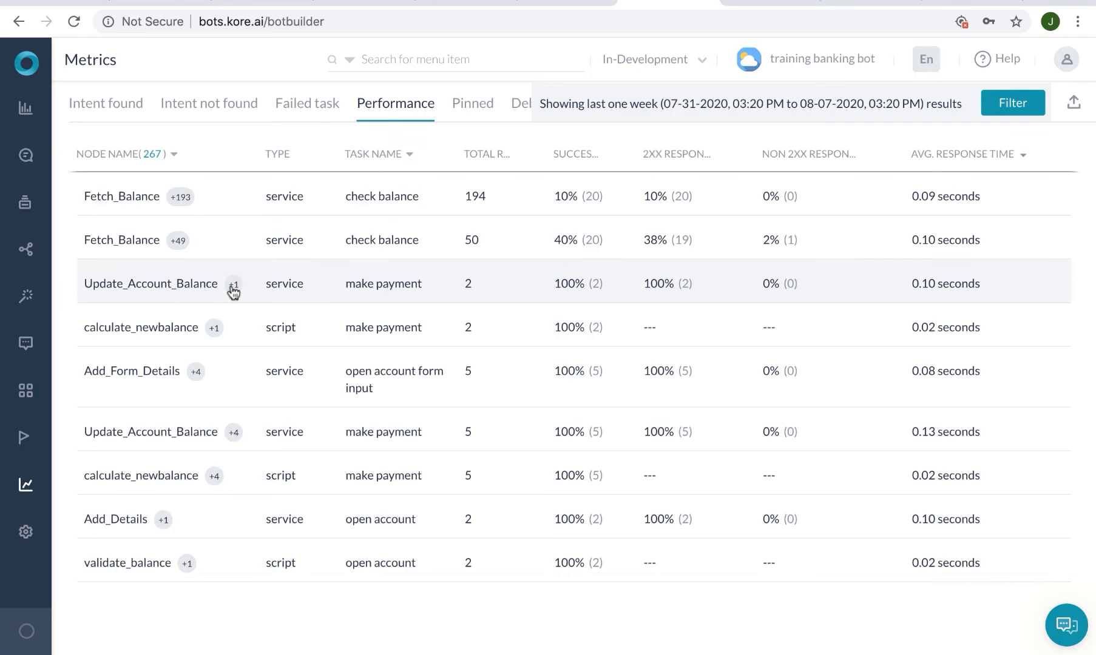
left_click(202, 283)
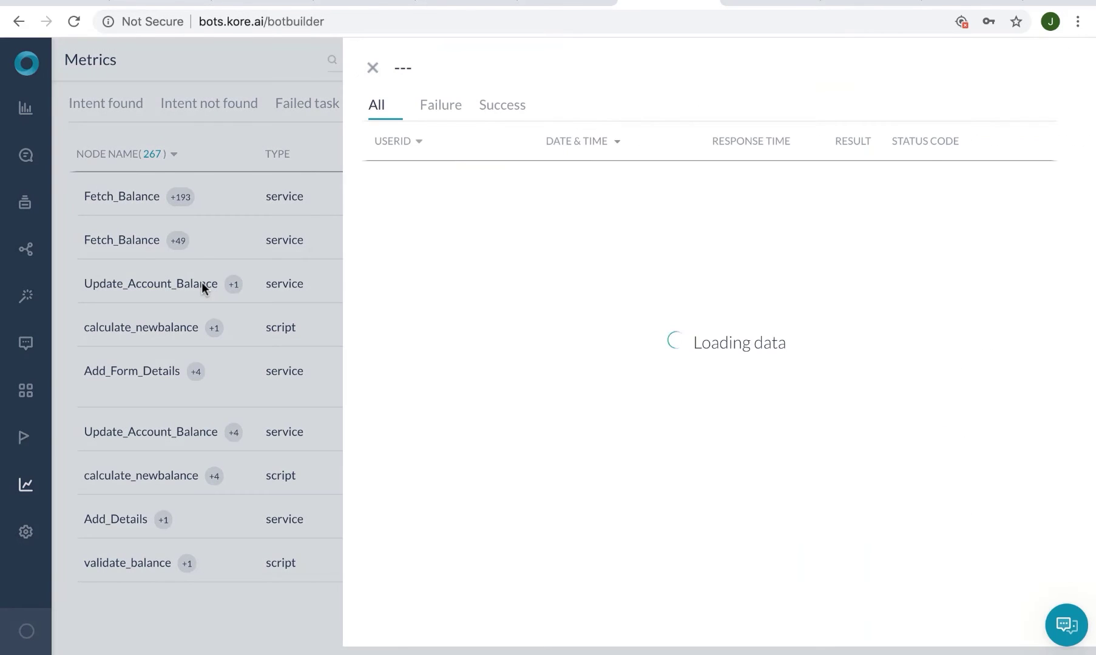
left_click(372, 67)
Step: Open the bot's Config Settings to view its general settings and the other configuration sections
mouse_move(26, 532)
left_click(80, 542)
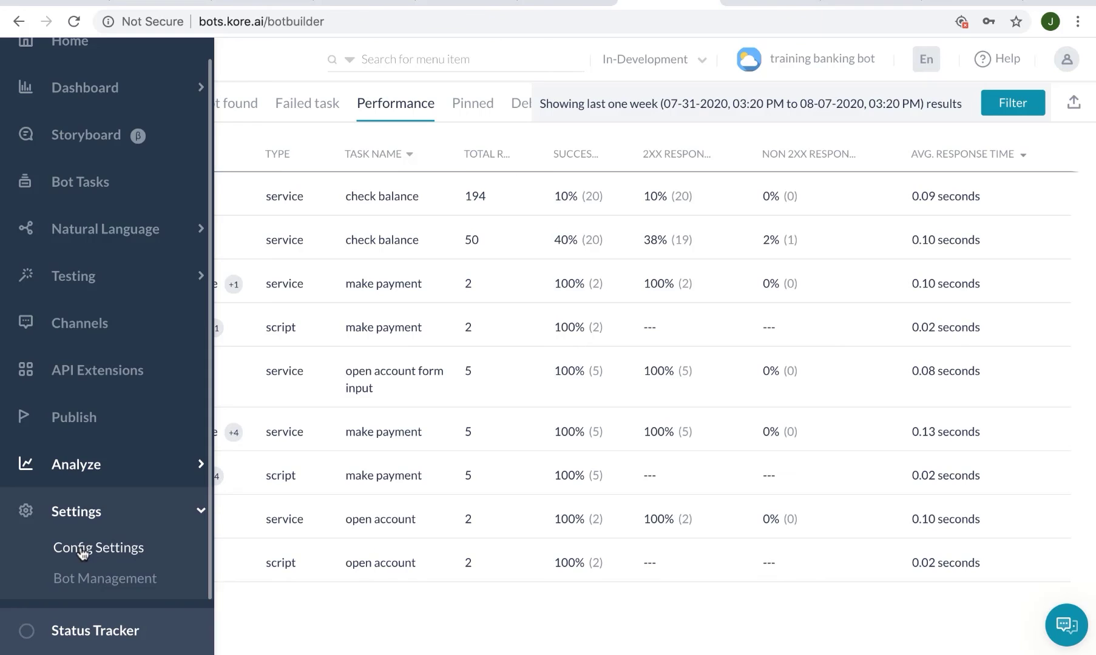
left_click(81, 547)
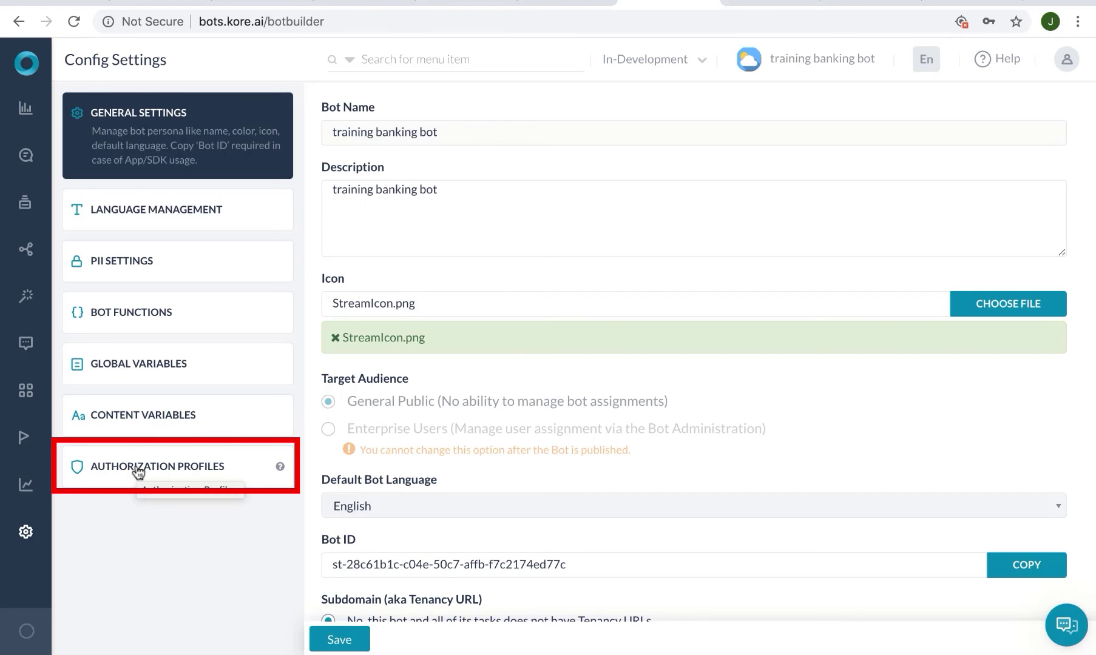
Step: Open Bot Management and view the bot's developer list, change logs and bot versions
mouse_move(30, 548)
left_click(76, 537)
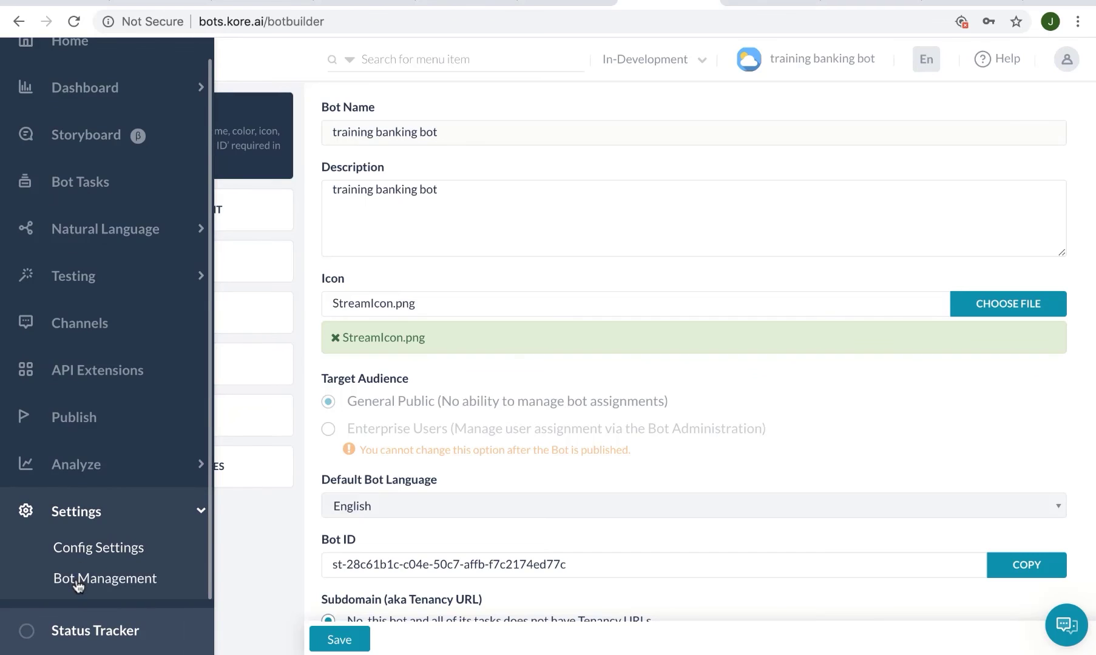
left_click(81, 583)
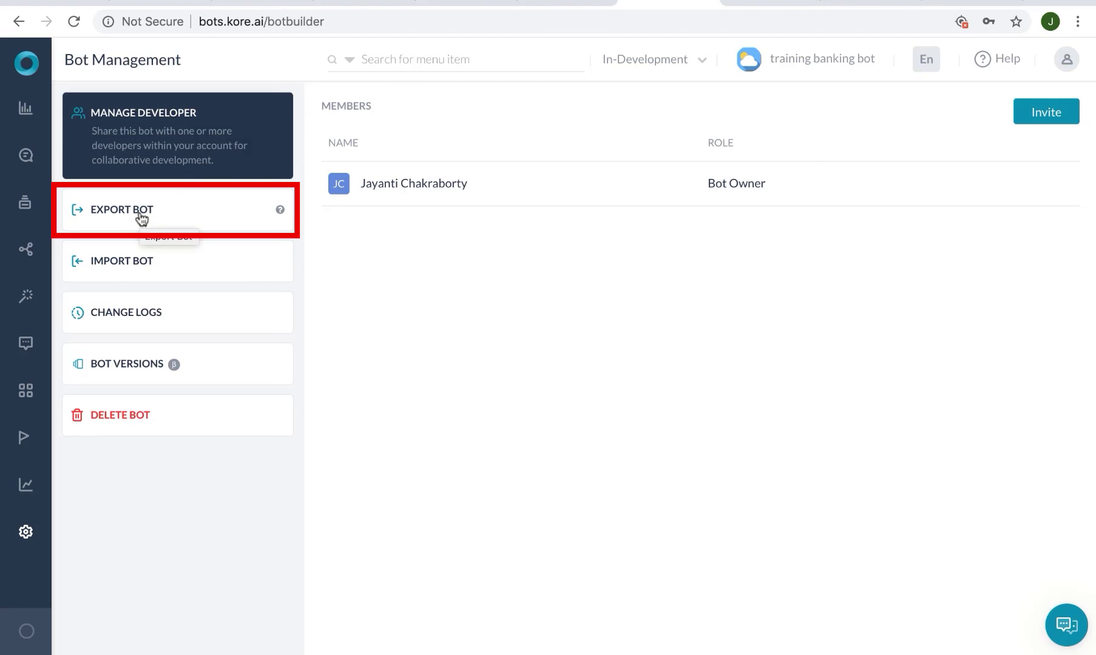
left_click(129, 316)
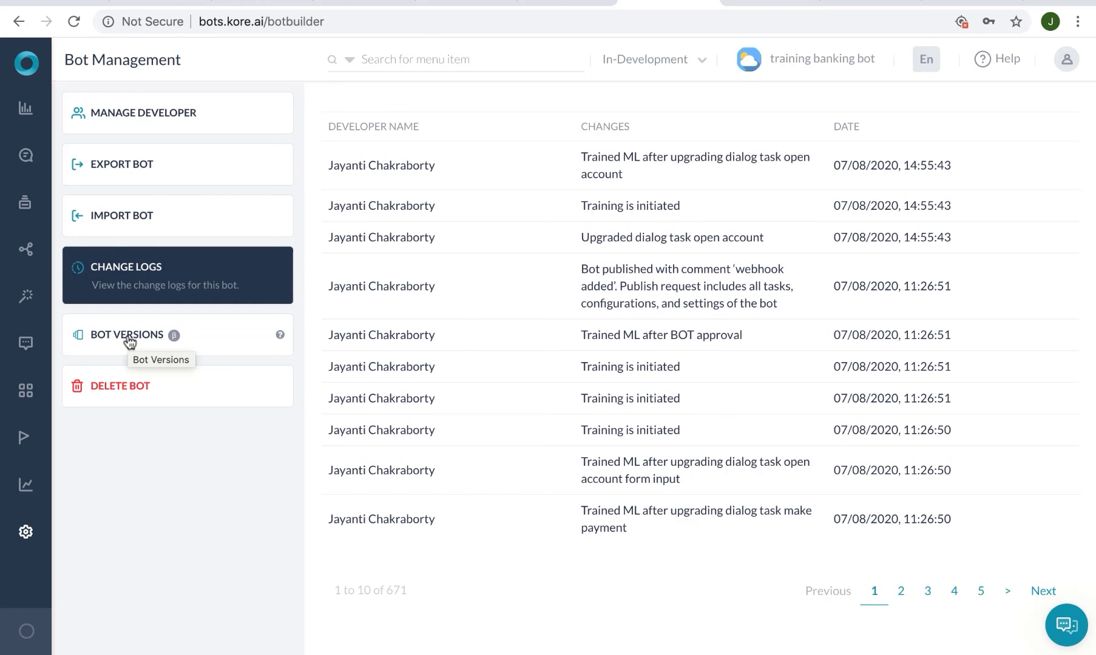
left_click(129, 339)
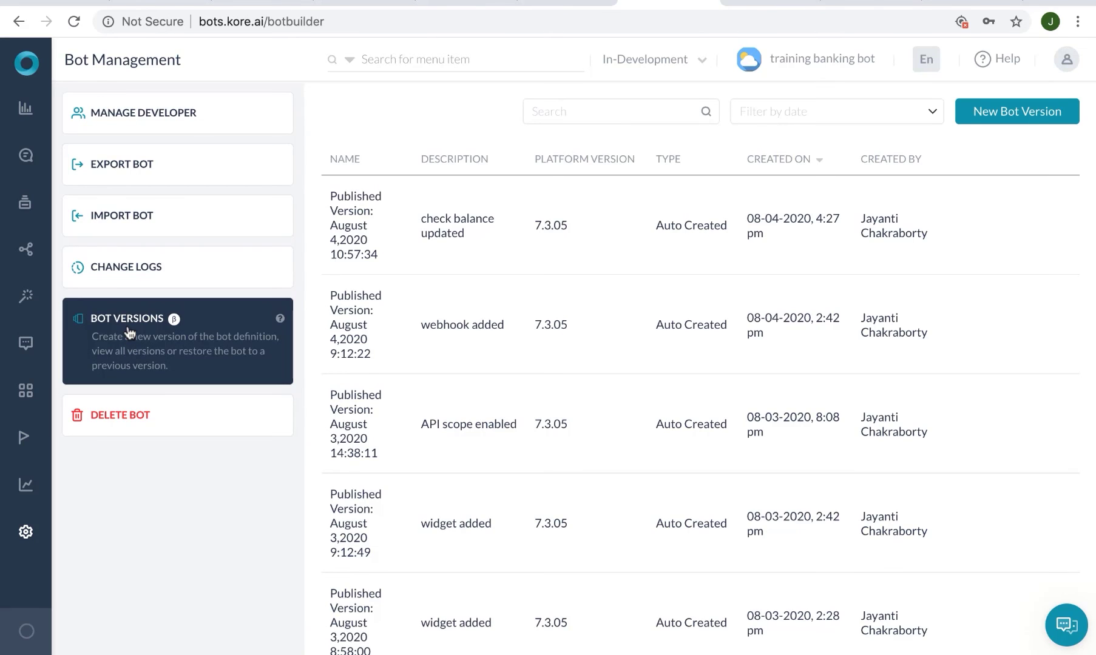
mouse_move(375, 227)
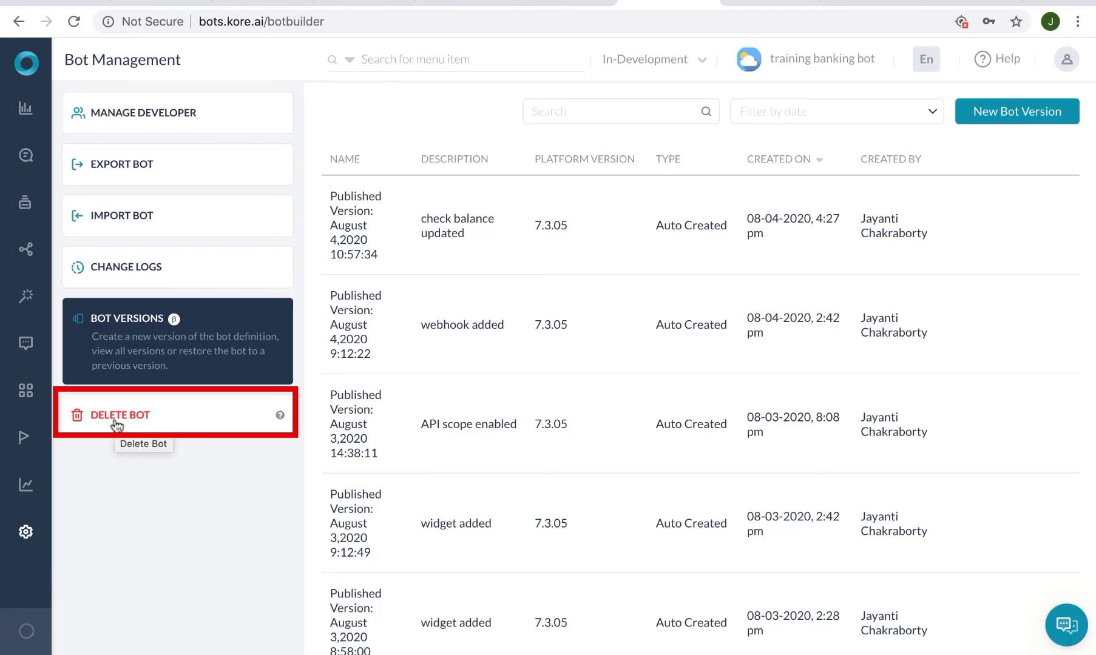
Step: Open the Usage Metrics dashboard and examine the last 7 days of messages, task performance, intent recognition and channel usage
mouse_move(41, 110)
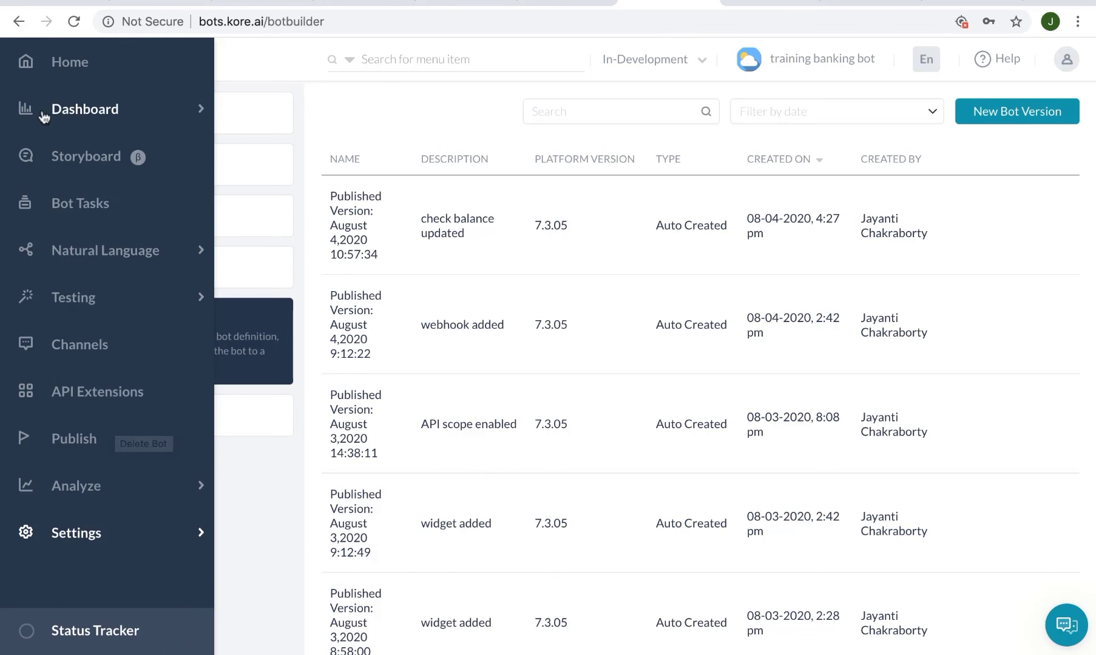
left_click(81, 110)
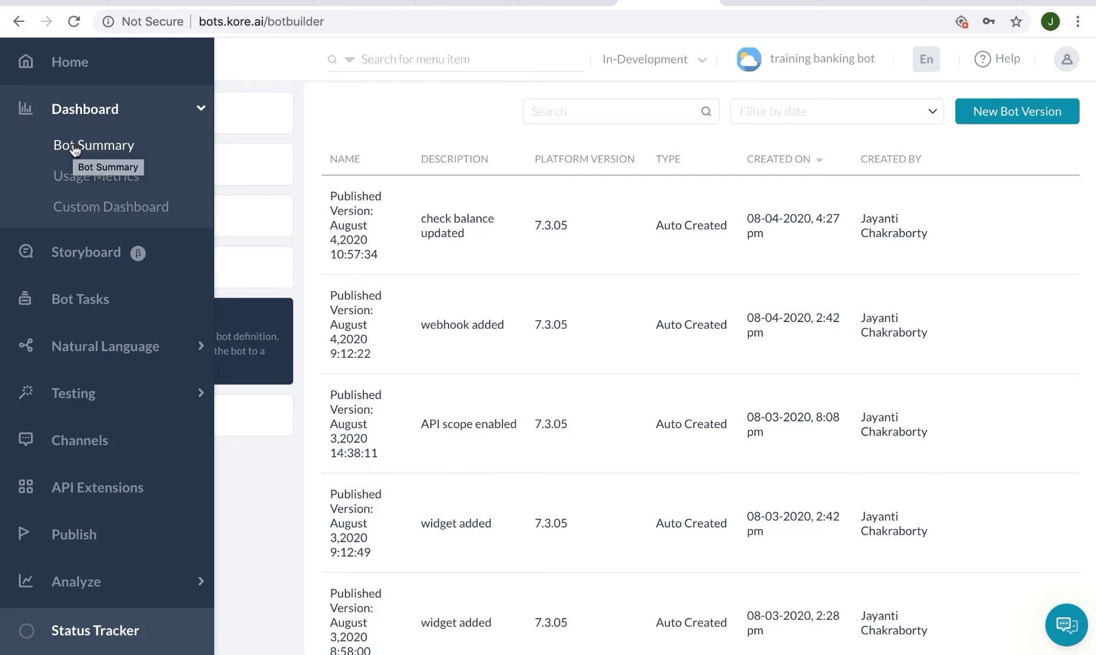
left_click(67, 176)
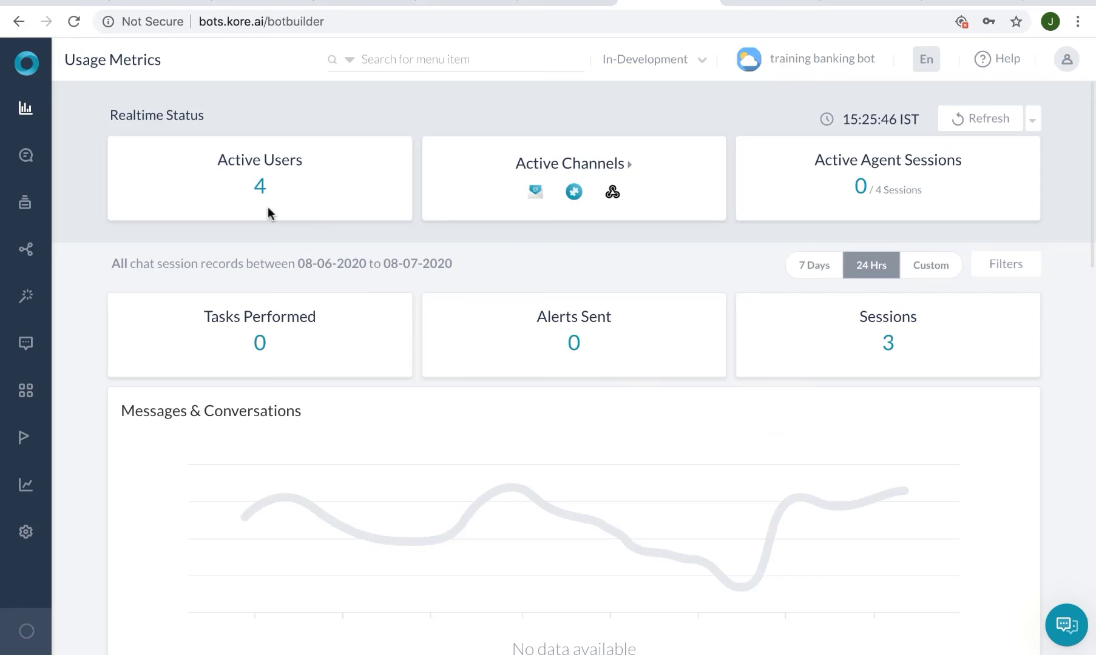
left_click(813, 265)
left_click(870, 265)
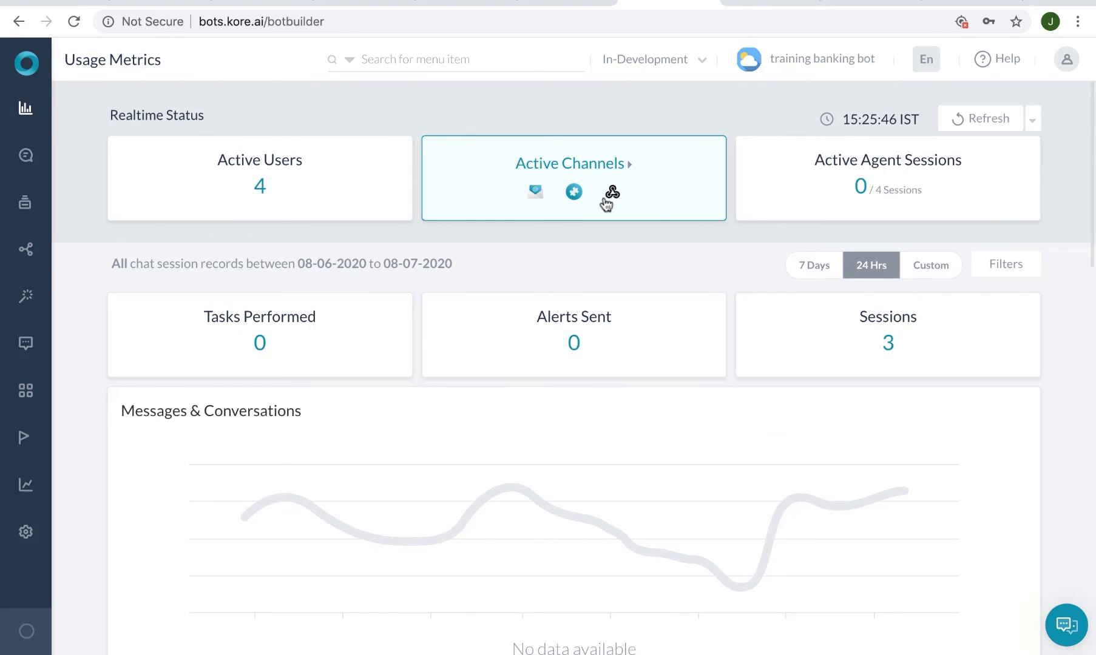
left_click(816, 267)
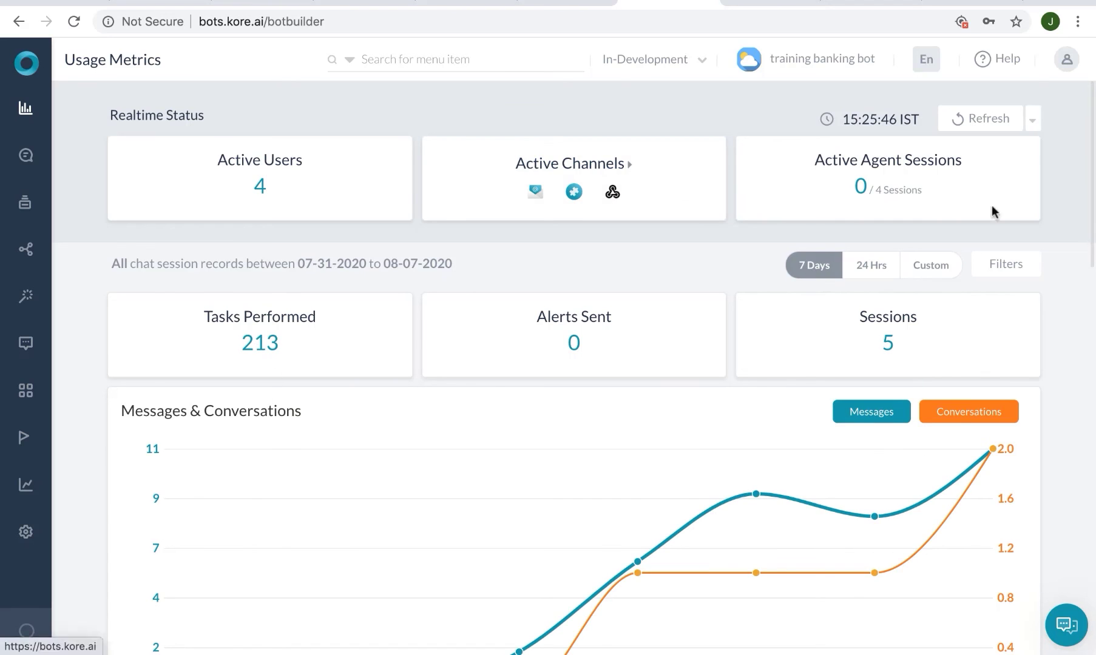
scroll(813, 272, "down", 8)
mouse_move(939, 458)
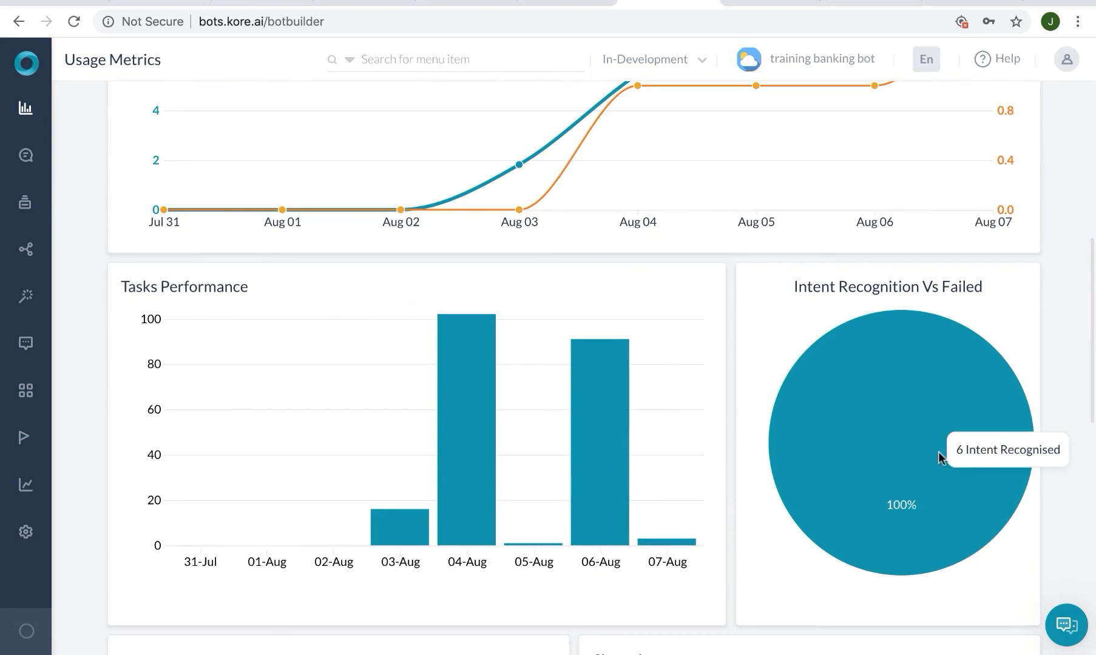
scroll(1083, 403, "down", 5)
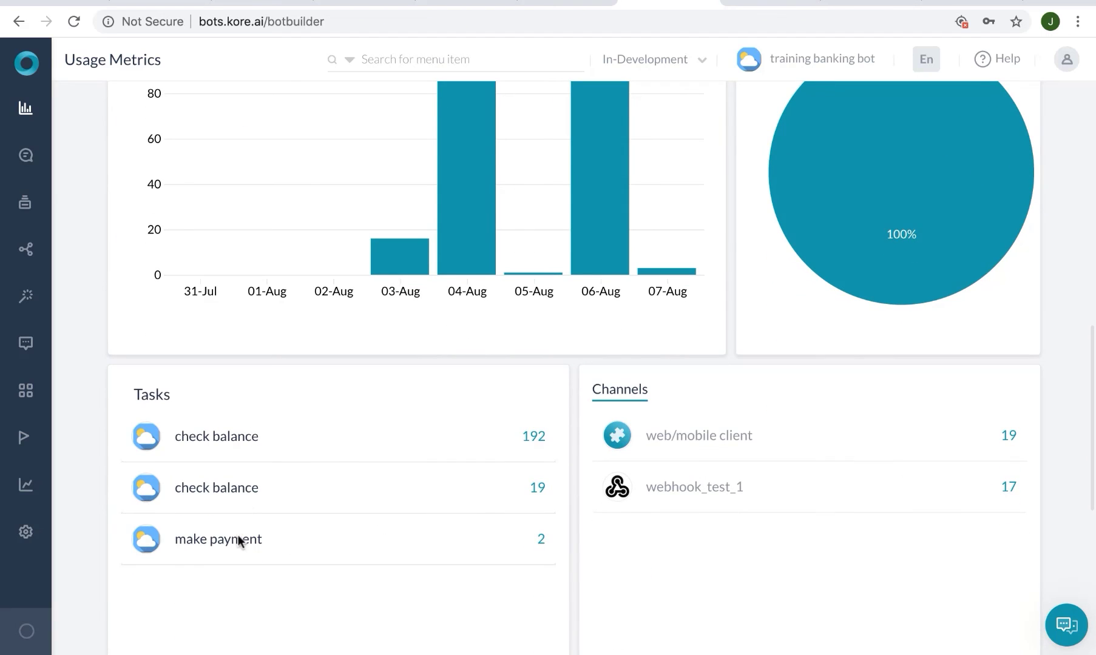
left_click_drag(1091, 370, 1091, 130)
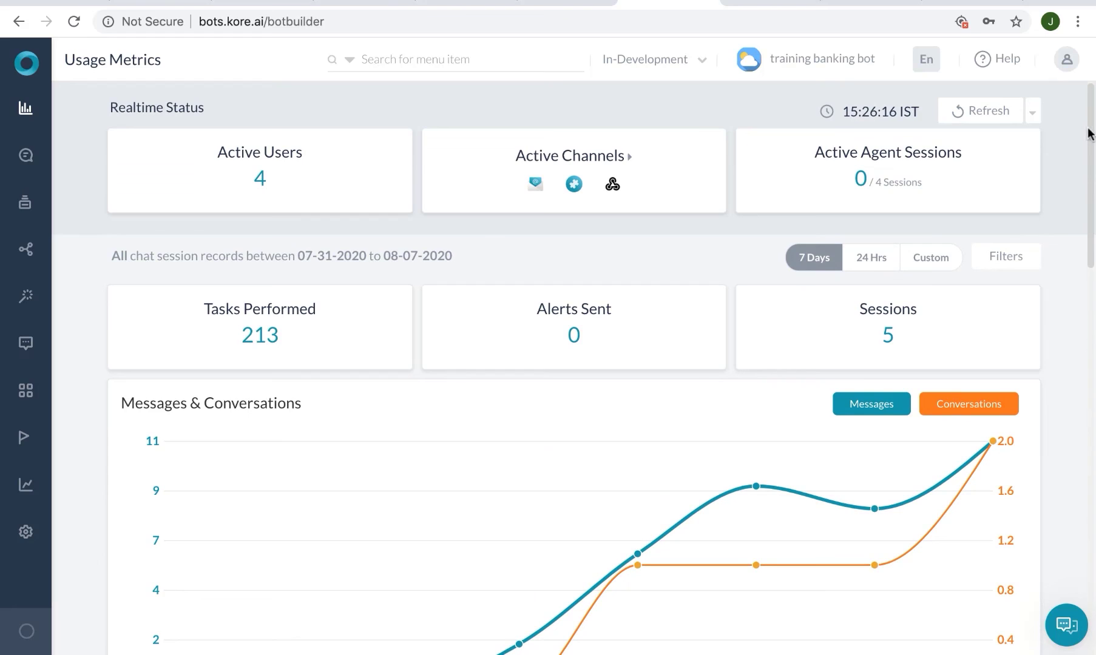
Step: Open the Custom Dashboard to view its performance analysis and task fulfilment widgets
mouse_move(31, 112)
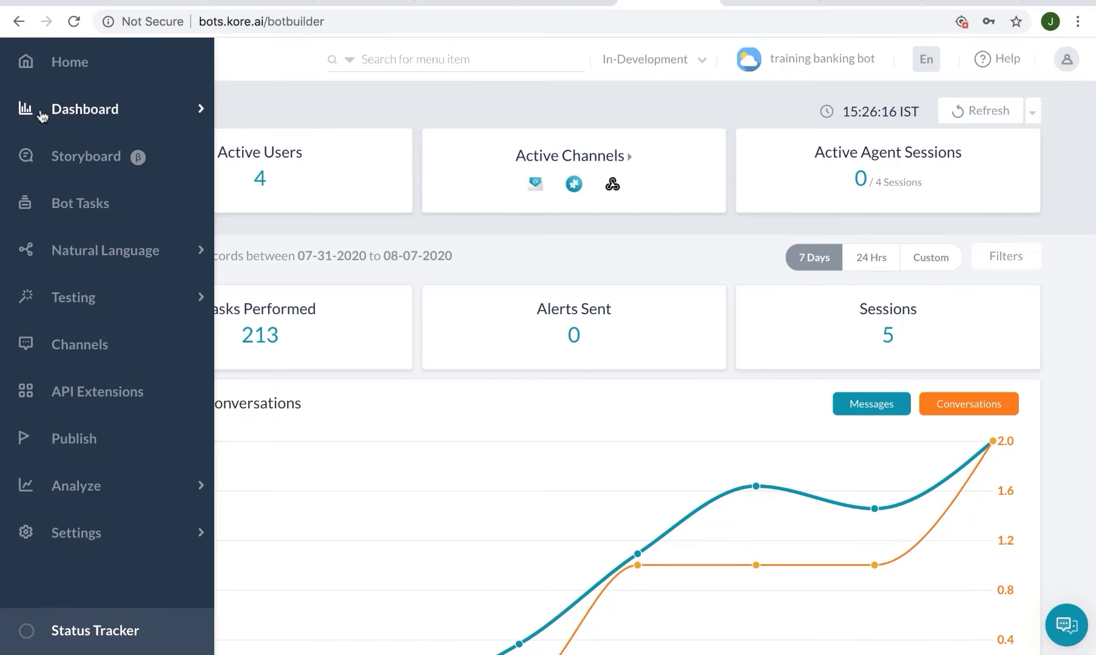
left_click(66, 113)
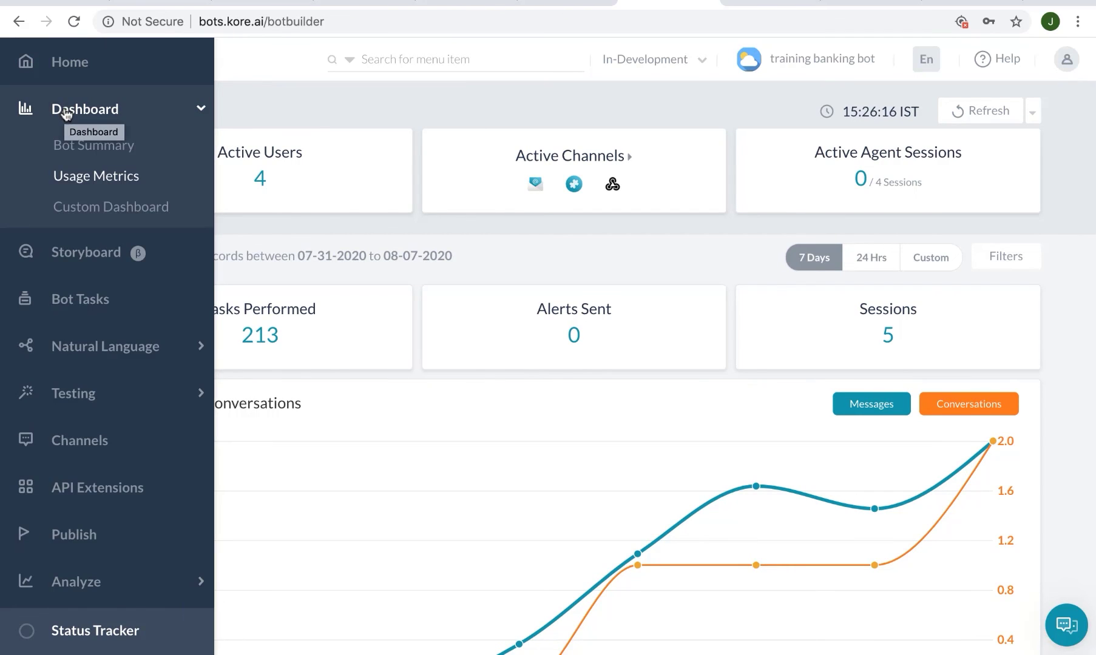
left_click(74, 212)
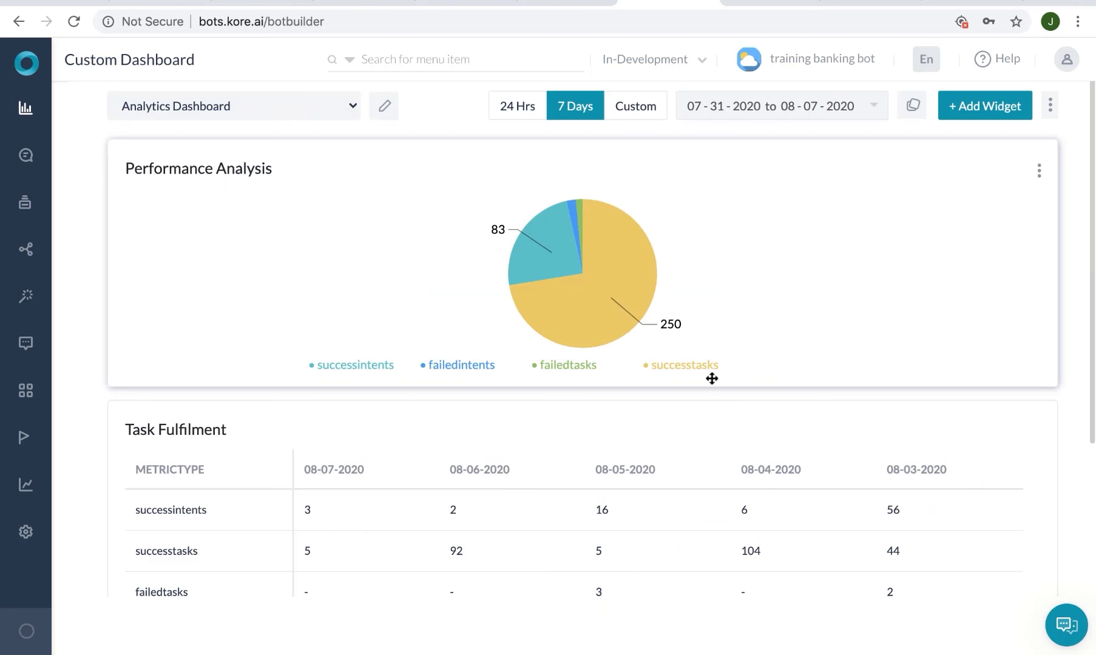
Step: Open the API Extensions page to view the BotKit SDK setup and the other extension options
mouse_move(39, 303)
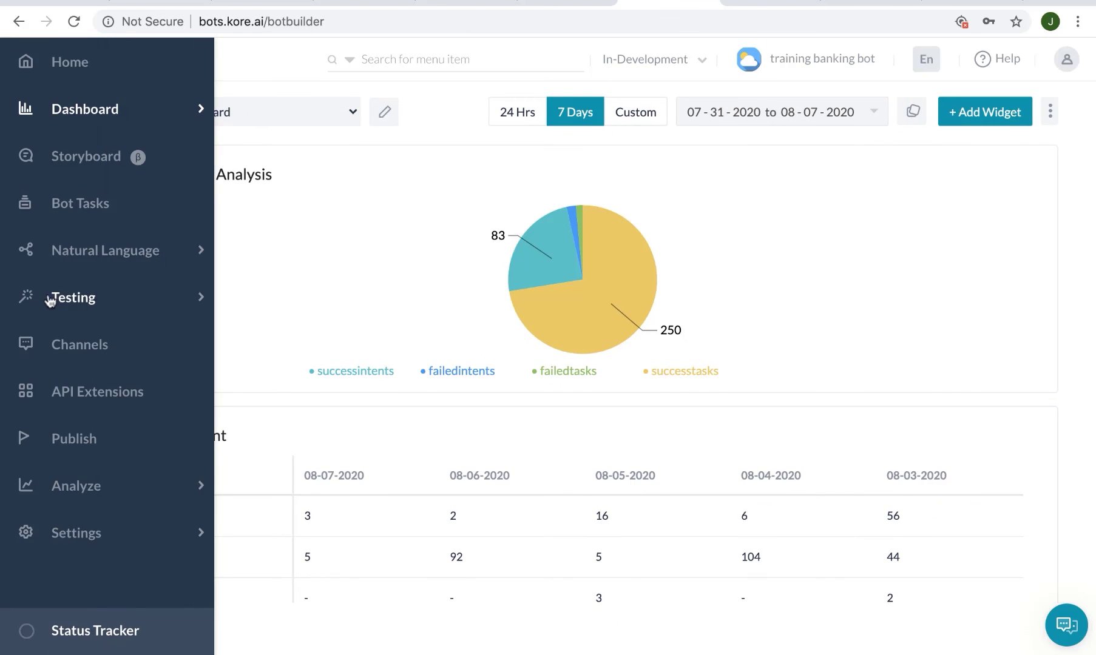
left_click(80, 394)
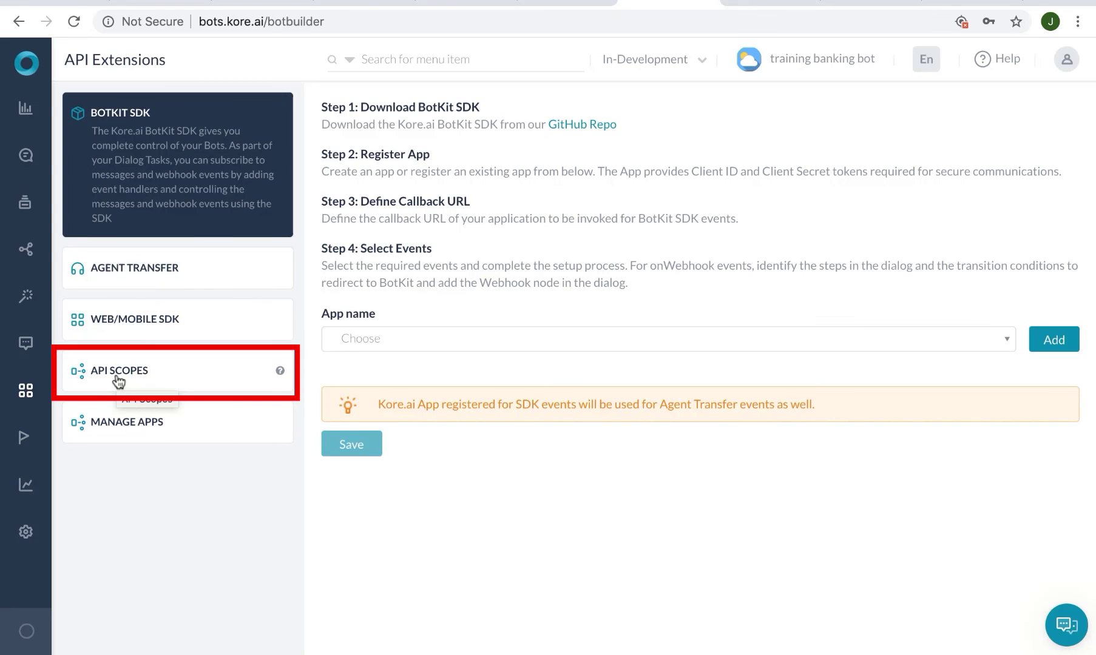
mouse_move(57, 296)
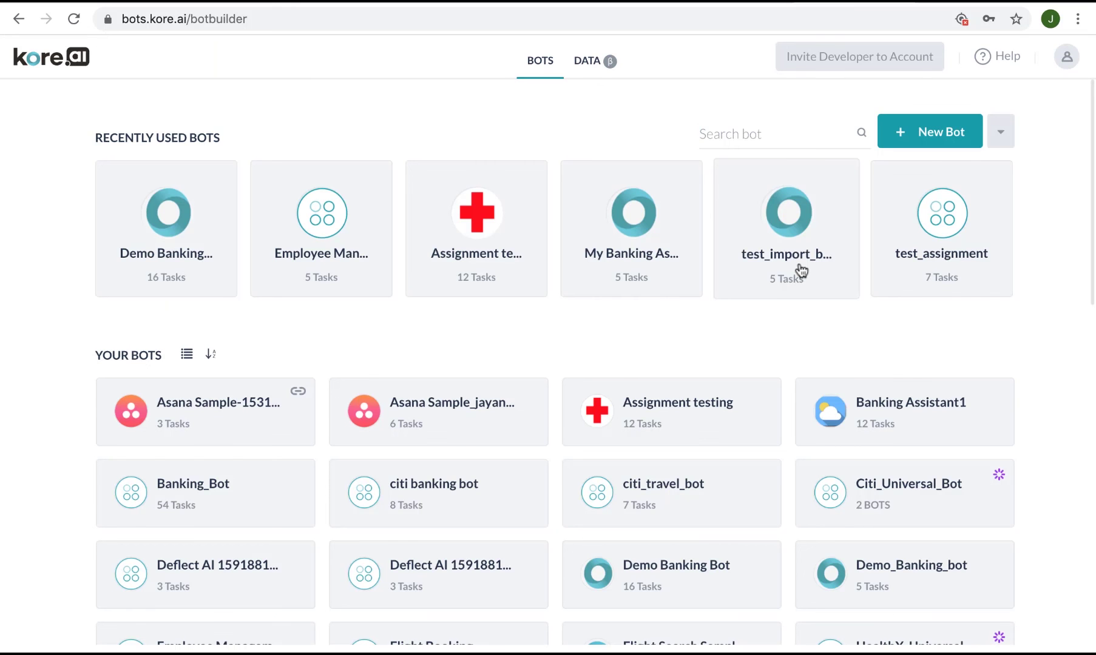
Step: Open the account's data tables, view the blank form for a new table, and close it without creating one
left_click(584, 67)
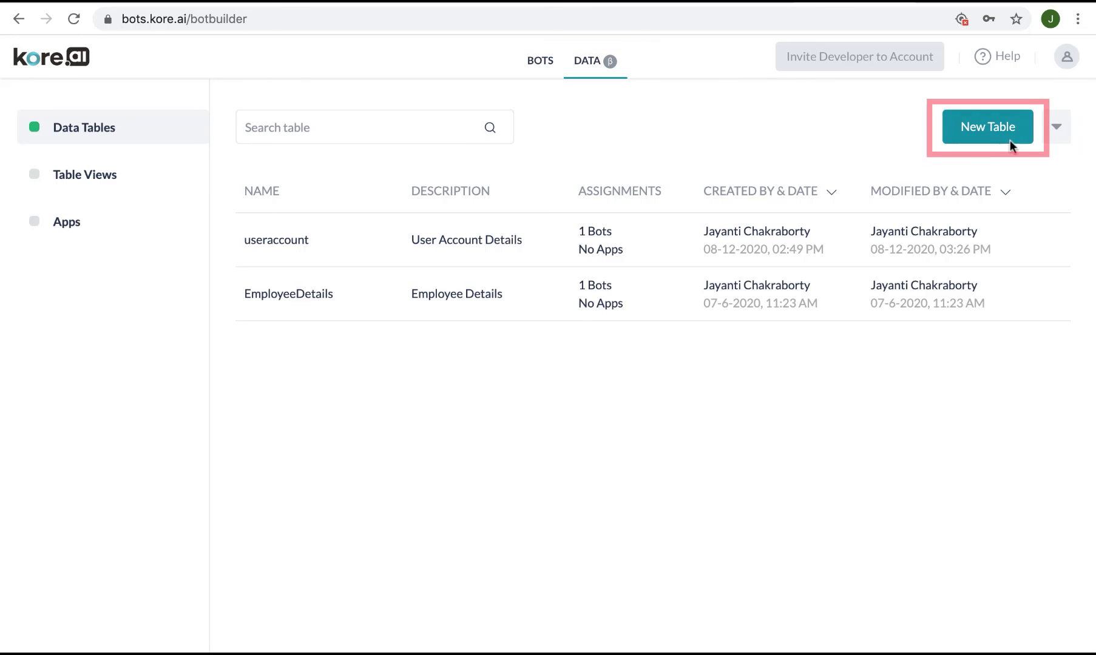
left_click(983, 129)
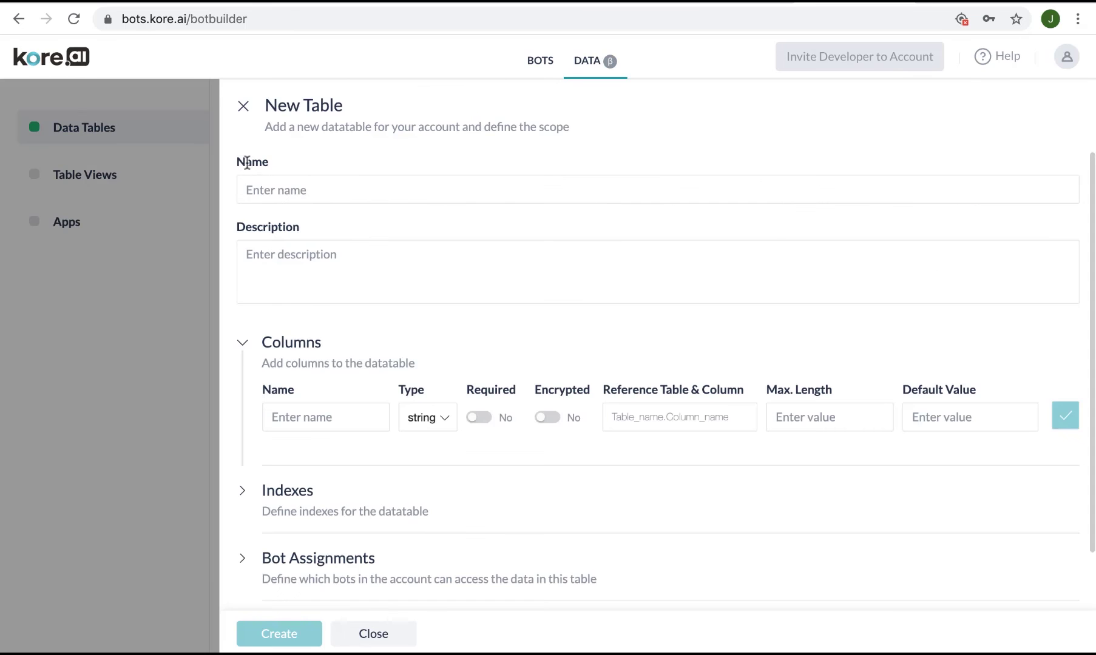
left_click(243, 108)
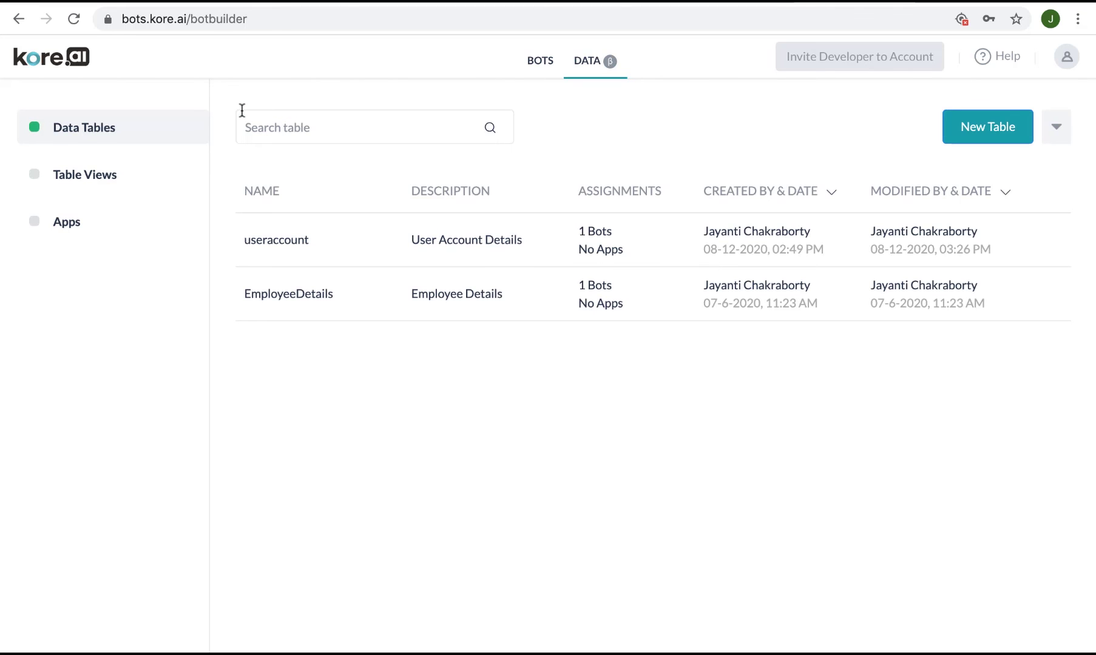
Step: Open the useraccount data table and view its column definitions and bot assignments
left_click(421, 242)
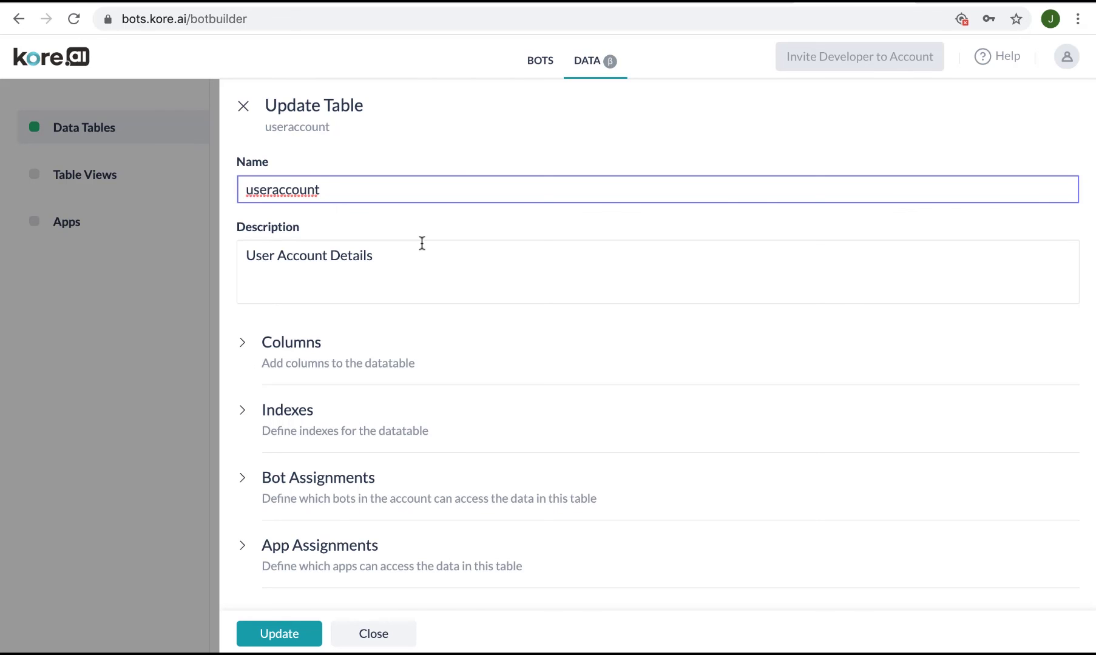
left_click(242, 346)
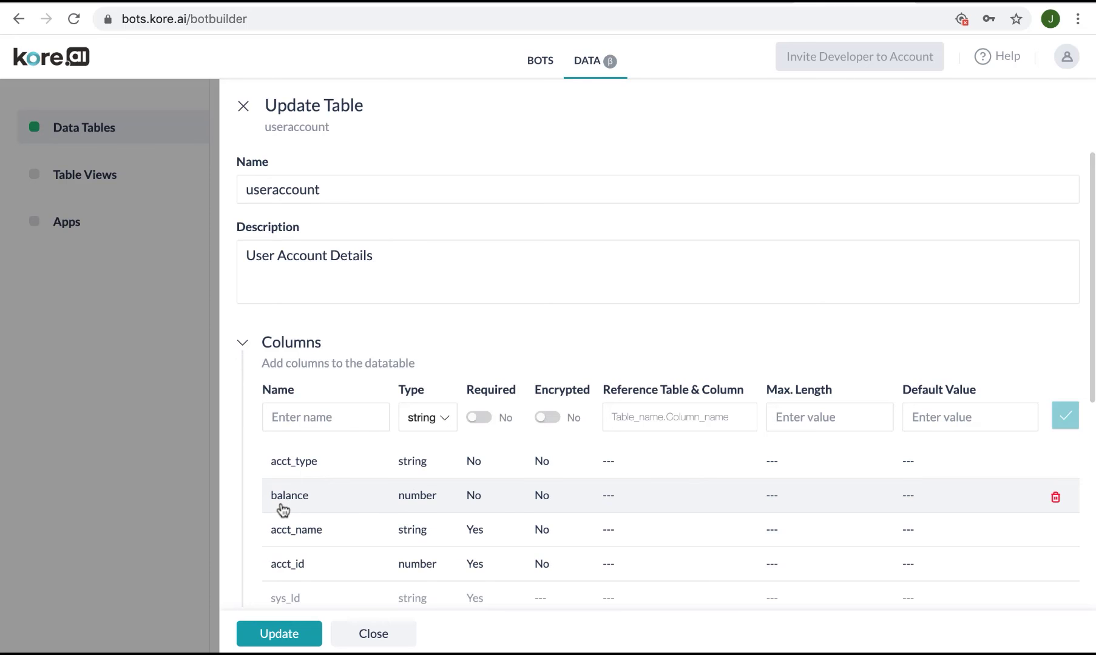
left_click(242, 342)
left_click(245, 481)
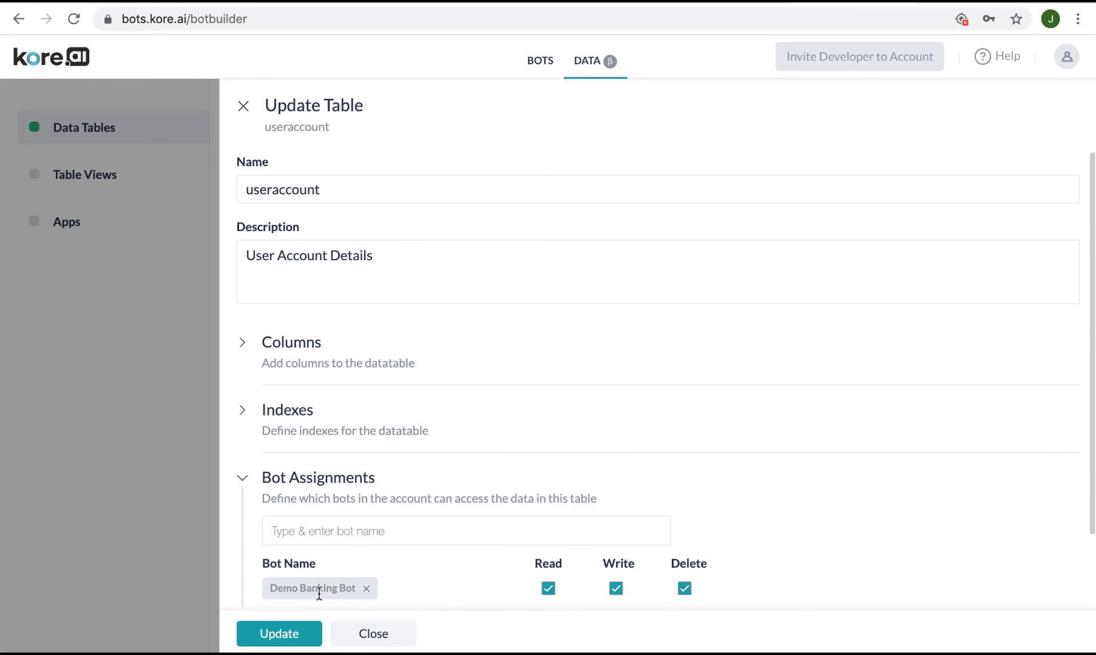